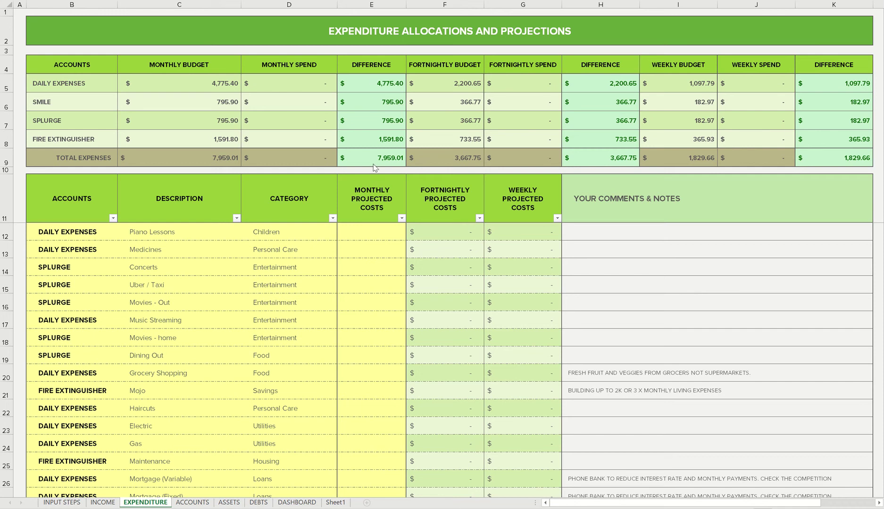
Replace the Piano Lessons description in the first expense row with "tap dancing".
{"action": "left_click", "coordinate": [371, 235]}
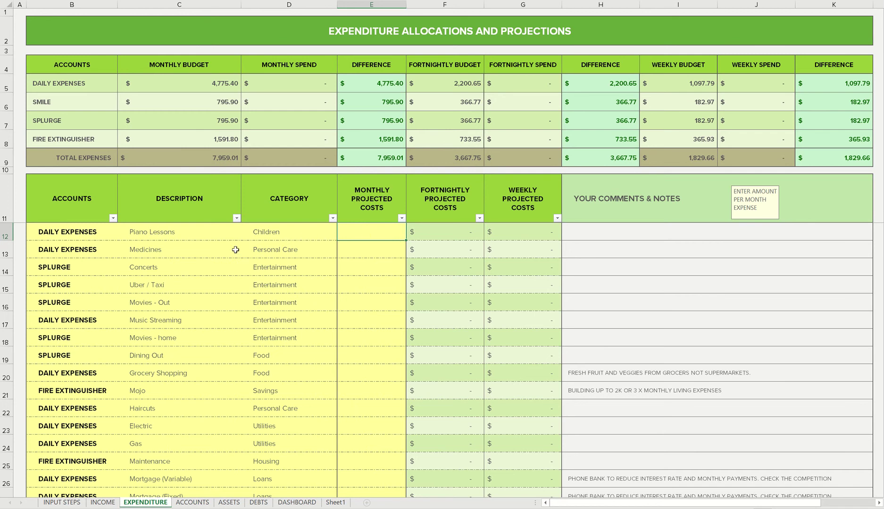
{"action": "left_click", "coordinate": [179, 232]}
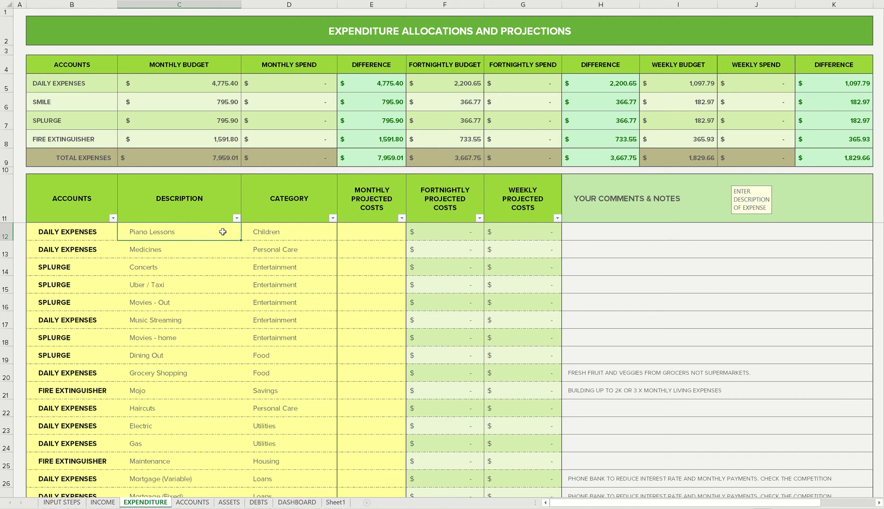
{"action": "left_click", "coordinate": [274, 232]}
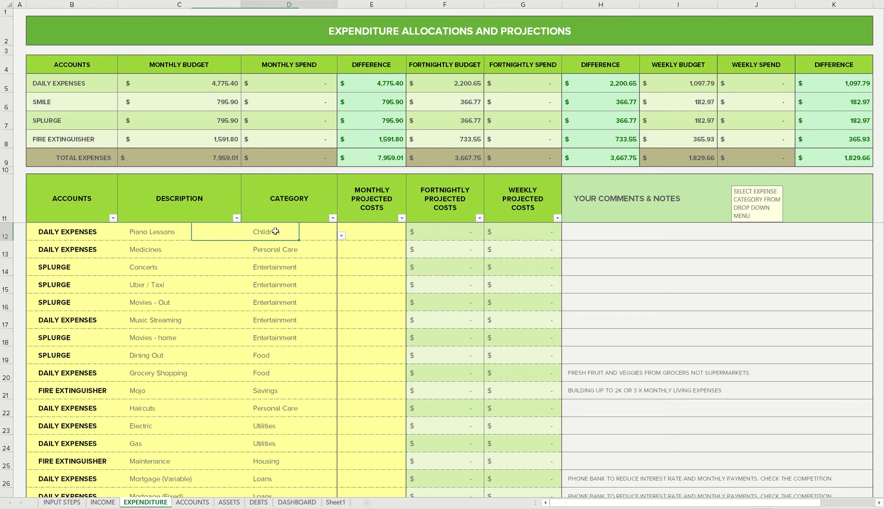
{"action": "left_click", "coordinate": [203, 234]}
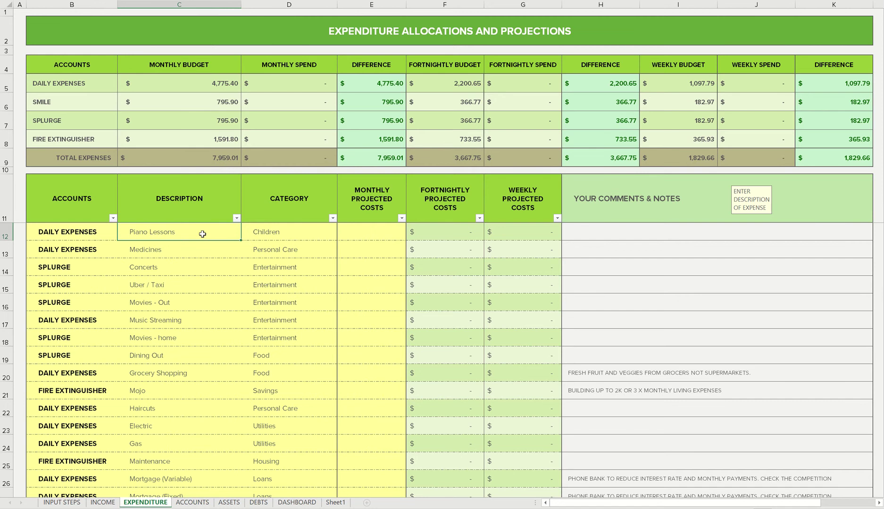
{"action": "triple_click", "coordinate": [203, 234]}
{"action": "type", "text": "tap dancing"}
{"action": "key", "text": "Tab"}
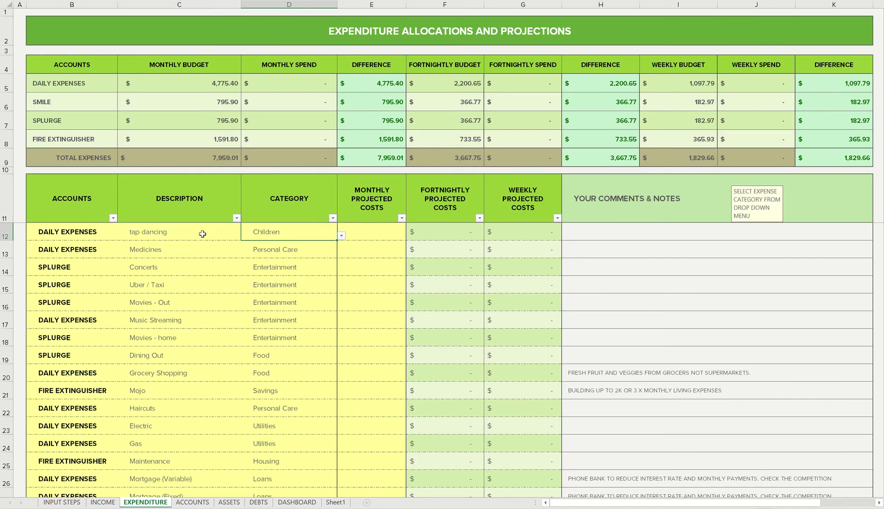
Set the tap dancing expense's category to Entertainment and its monthly projected cost to 50.
{"action": "left_click", "coordinate": [341, 235]}
{"action": "left_click", "coordinate": [304, 250]}
{"action": "left_click", "coordinate": [353, 235]}
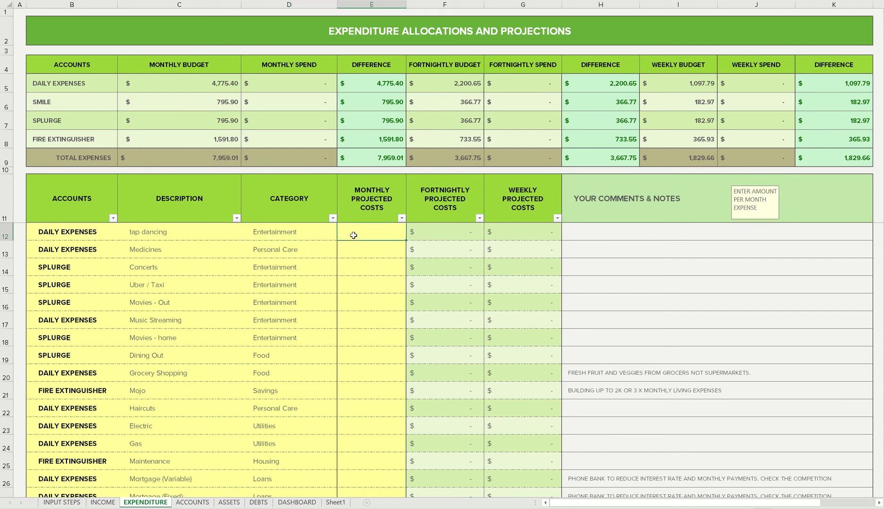
{"action": "type", "text": "50"}
{"action": "key", "text": "Return"}
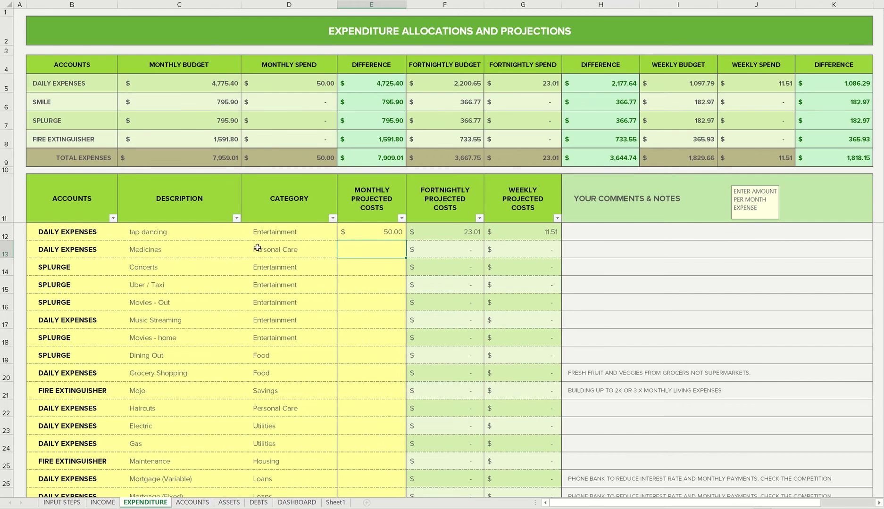
Assign the tap dancing expense to the SPLURGE account.
{"action": "left_click", "coordinate": [88, 232]}
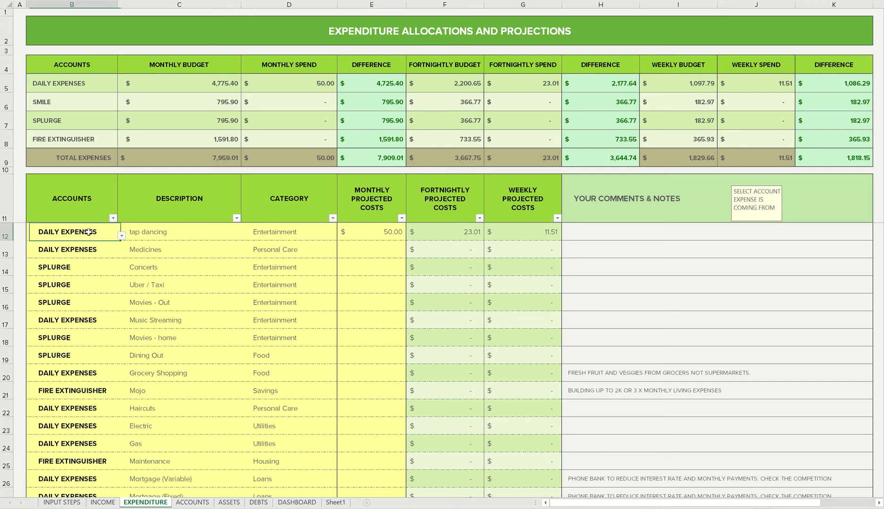
{"action": "left_click", "coordinate": [121, 236]}
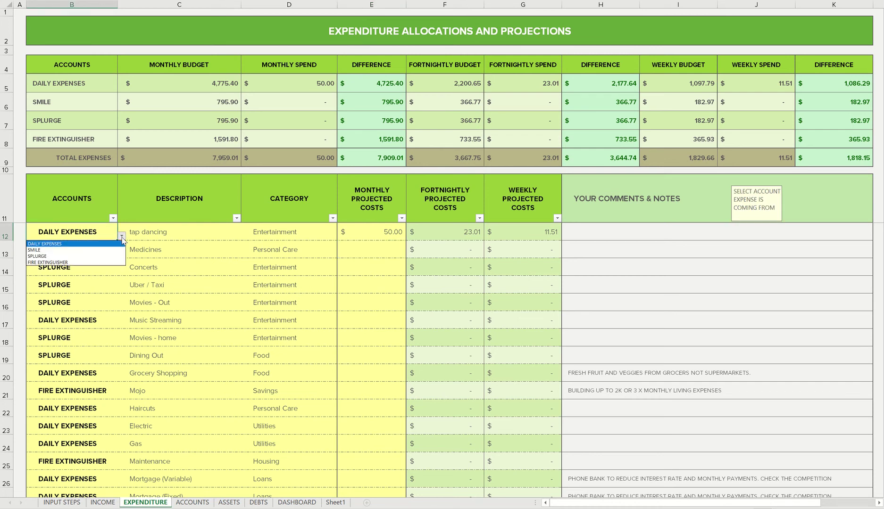
{"action": "left_click", "coordinate": [94, 252]}
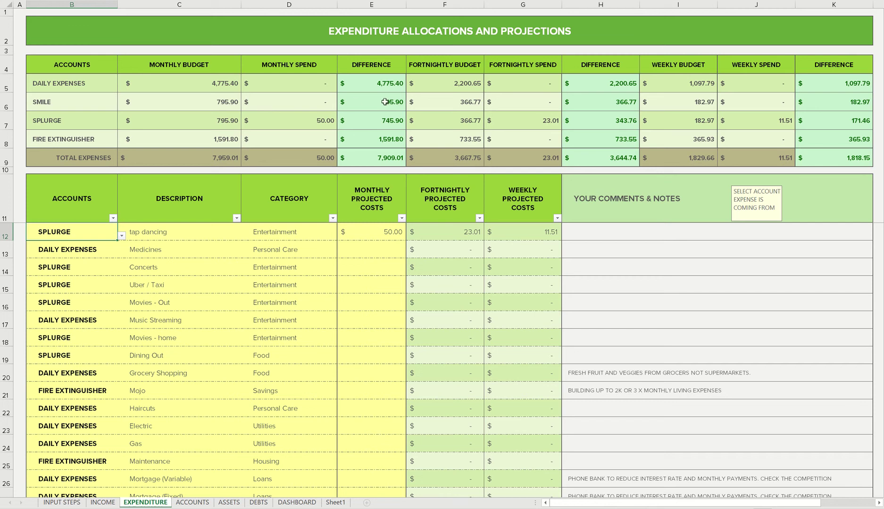
Switch the tap dancing expense's account to DAILY EXPENSES and back to SPLURGE.
{"action": "left_click", "coordinate": [122, 236]}
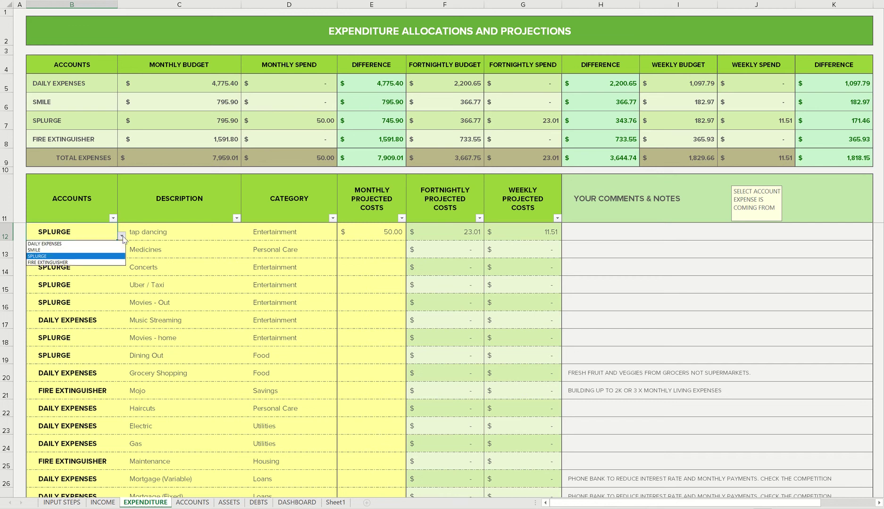
{"action": "left_click", "coordinate": [95, 245]}
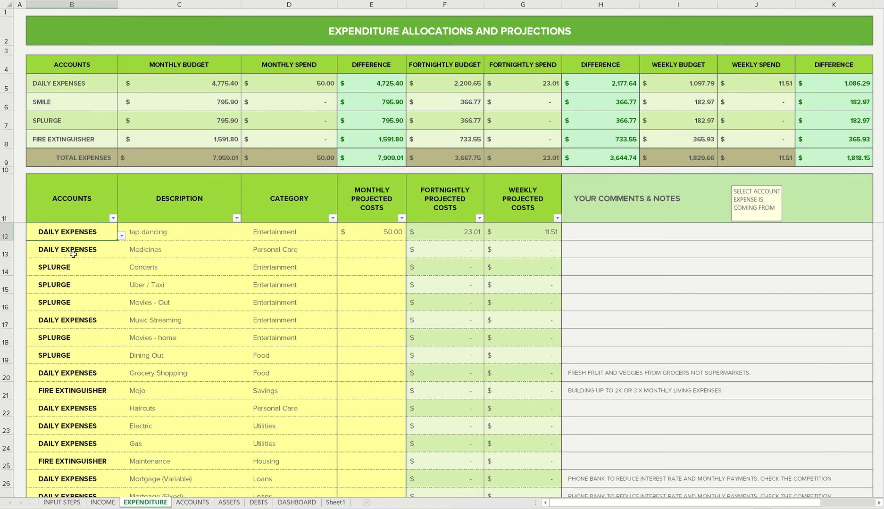
{"action": "left_click", "coordinate": [122, 235]}
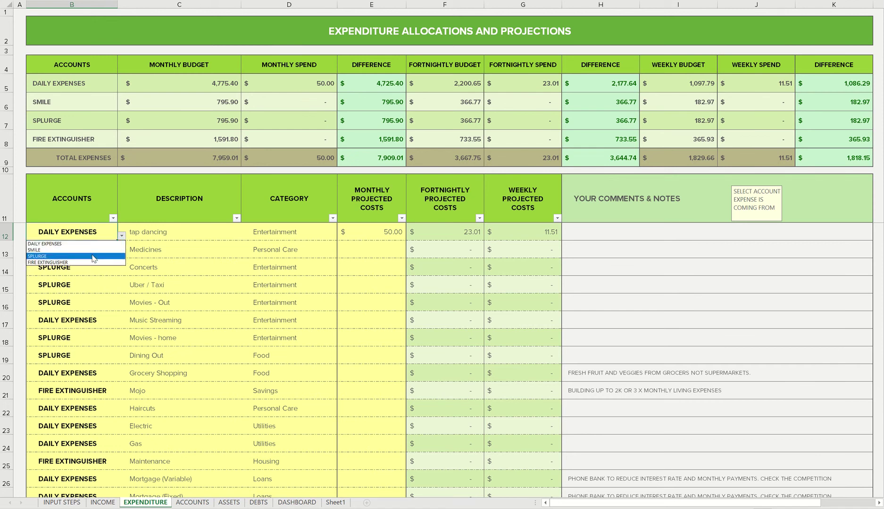
{"action": "left_click", "coordinate": [94, 257]}
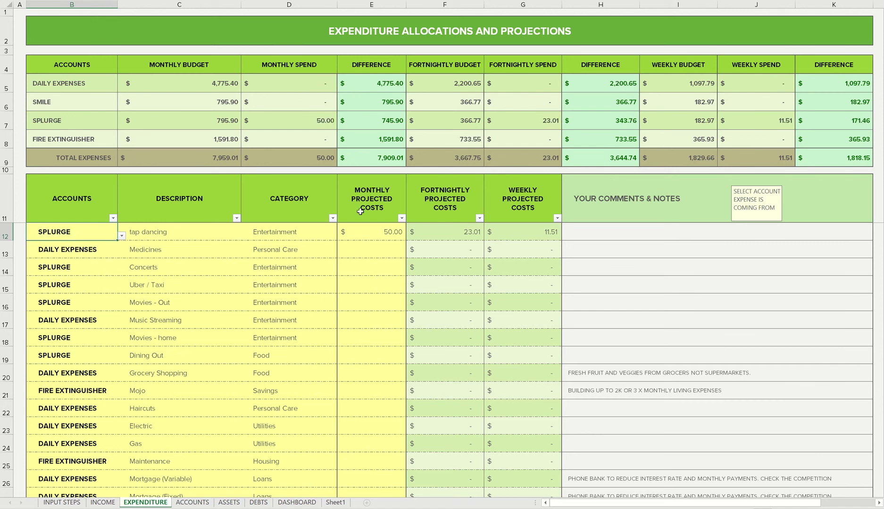
Enter monthly projected costs of 50 for Medicines and 800 for Grocery Shopping.
{"action": "left_click", "coordinate": [372, 249]}
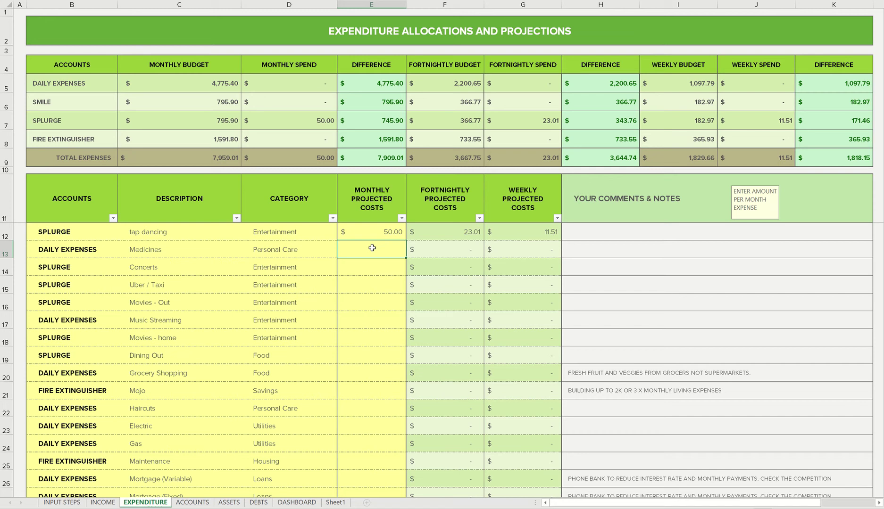
{"action": "type", "text": "50"}
{"action": "key", "text": "Return"}
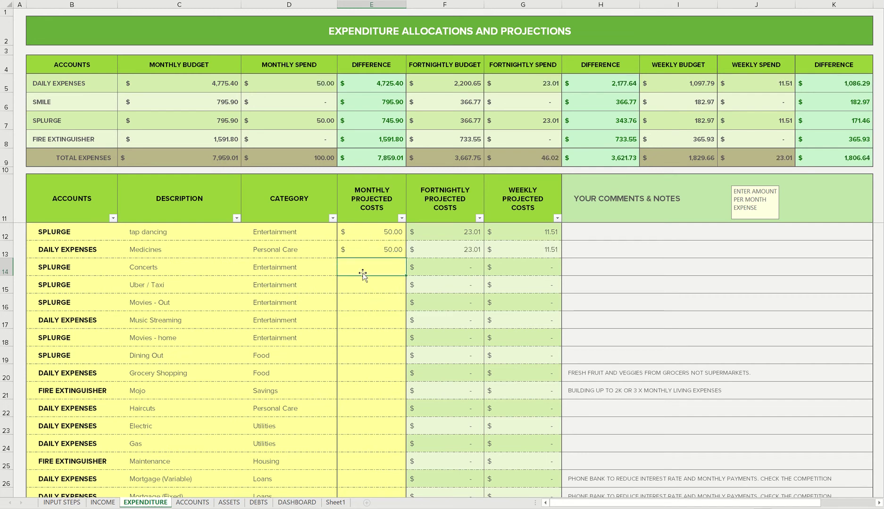
{"action": "left_click", "coordinate": [364, 370]}
{"action": "type", "text": "800"}
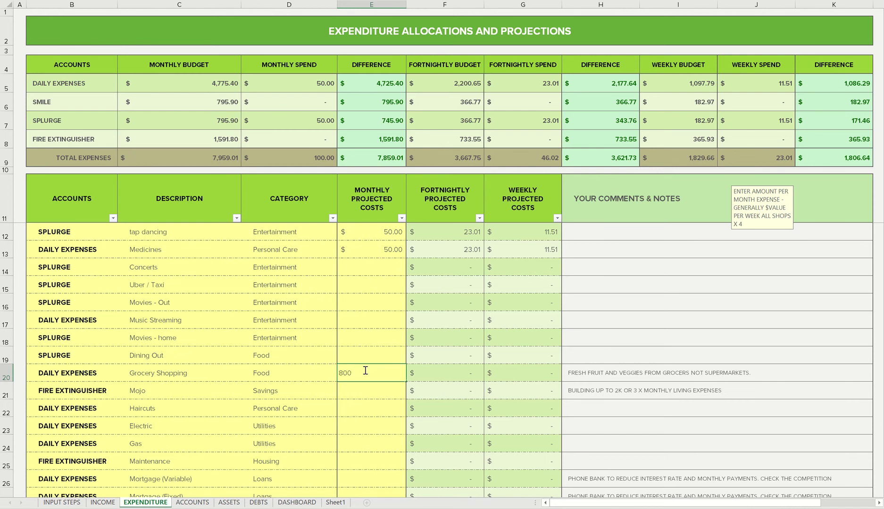
{"action": "key", "text": "Return"}
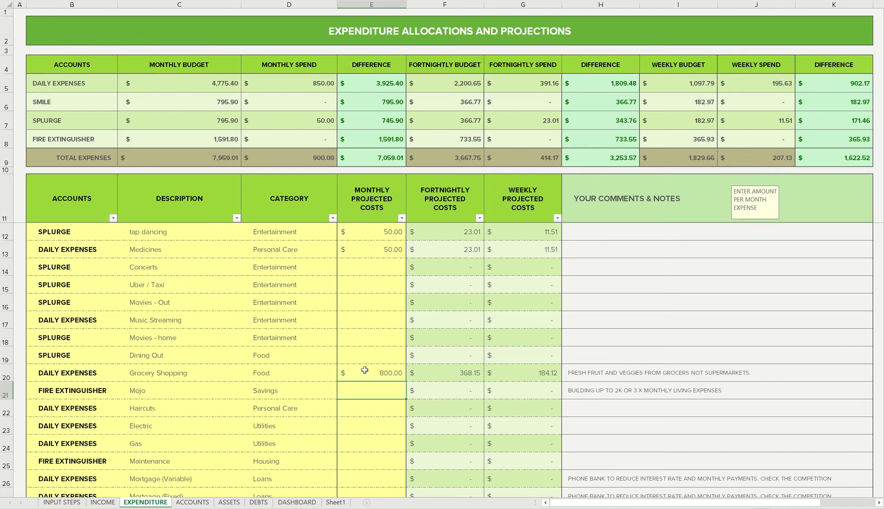
Replace the Mortgage (Fixed) description with "Investment propeerty".
{"action": "scroll", "coordinate": [365, 370], "scroll_direction": "down", "scroll_amount": 3}
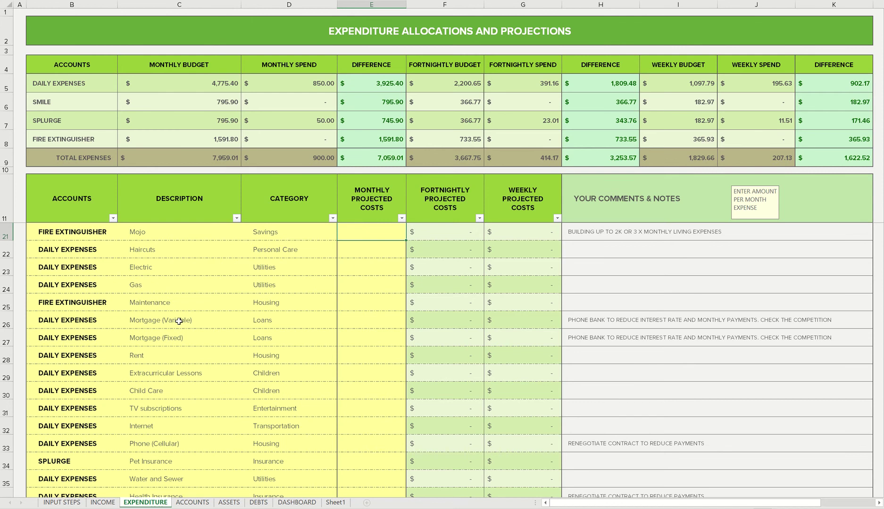
{"action": "left_click", "coordinate": [178, 338]}
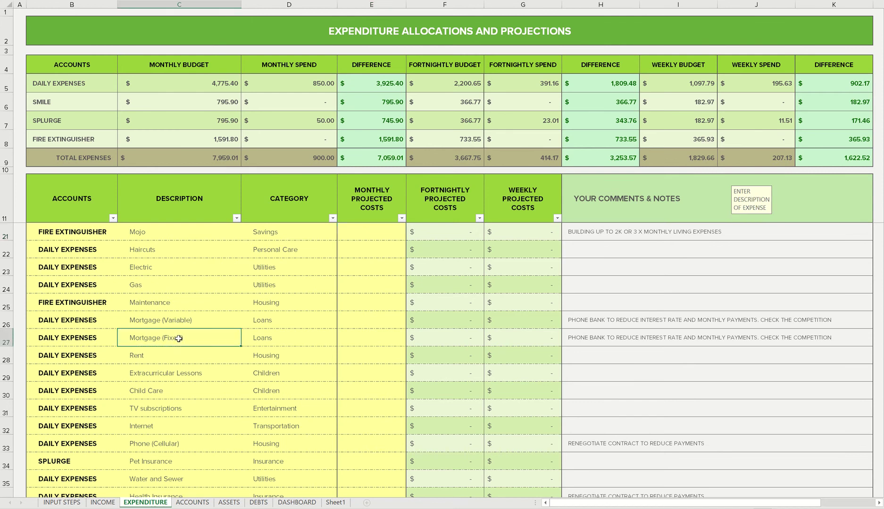
{"action": "left_click", "coordinate": [175, 323]}
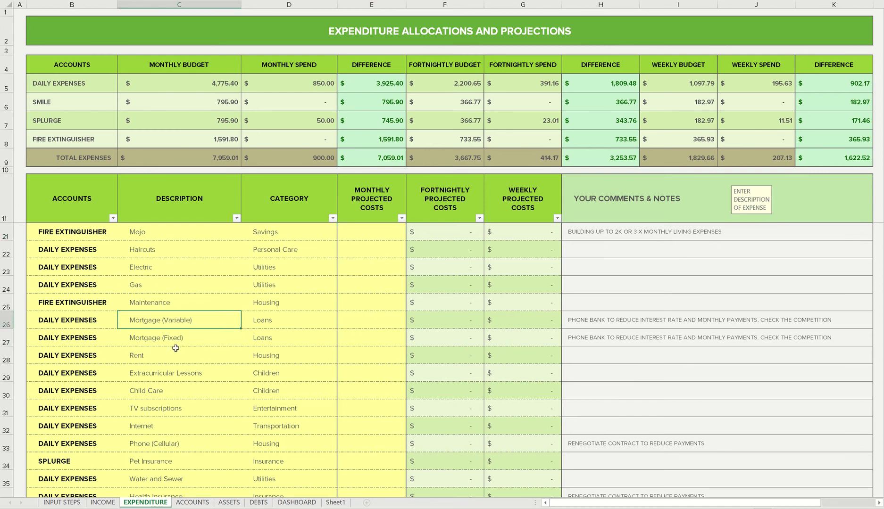
{"action": "left_click", "coordinate": [175, 341]}
{"action": "type", "text": "Investment"}
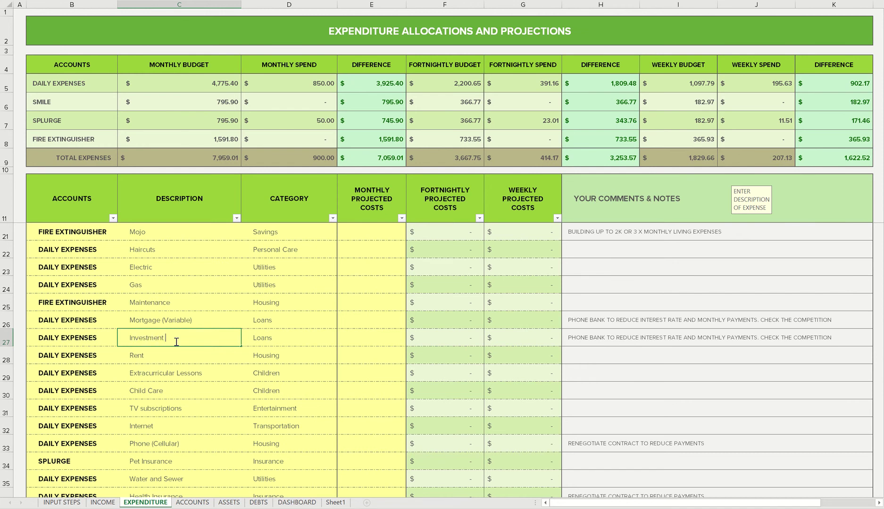
{"action": "type", "text": " propeerty"}
{"action": "left_click", "coordinate": [164, 367]}
{"action": "left_click", "coordinate": [193, 338]}
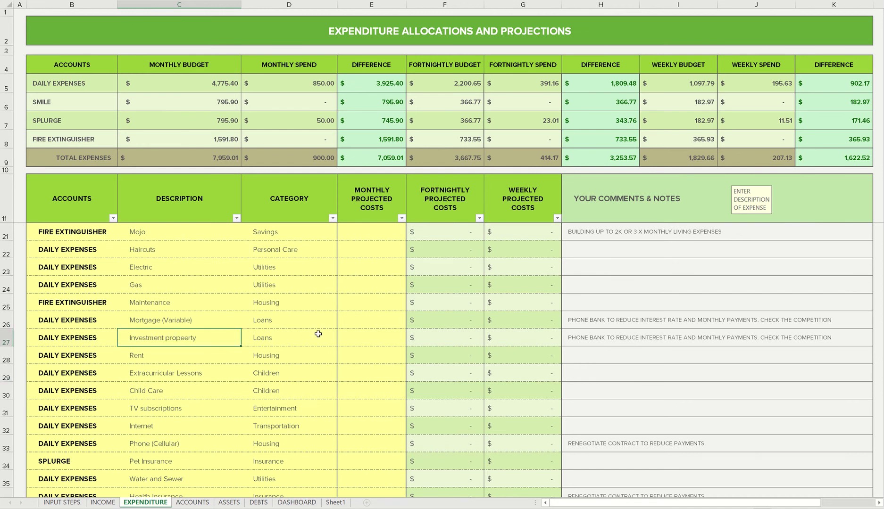
Enter monthly projected costs of 500 for the investment property loan and 750 for Mortgage (Variable).
{"action": "left_click", "coordinate": [367, 334]}
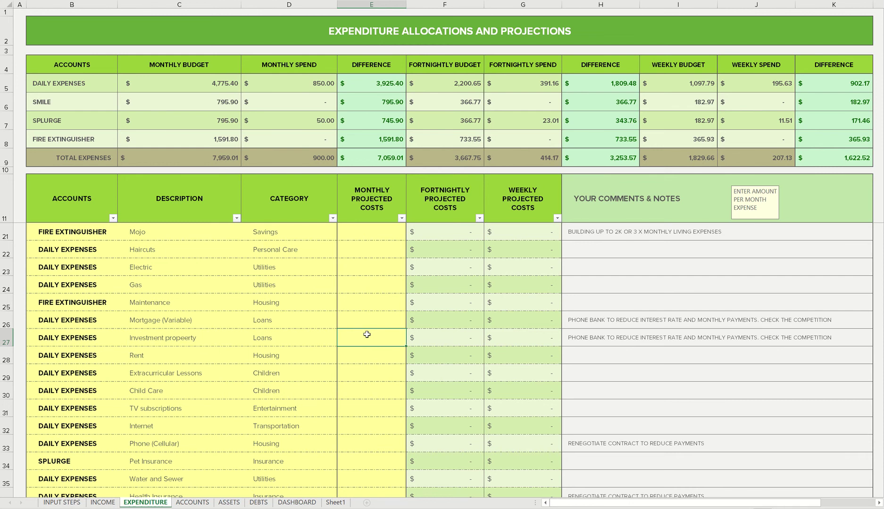
{"action": "type", "text": "500"}
{"action": "key", "text": "Return"}
{"action": "key", "text": "Up"}
{"action": "key", "text": "Up"}
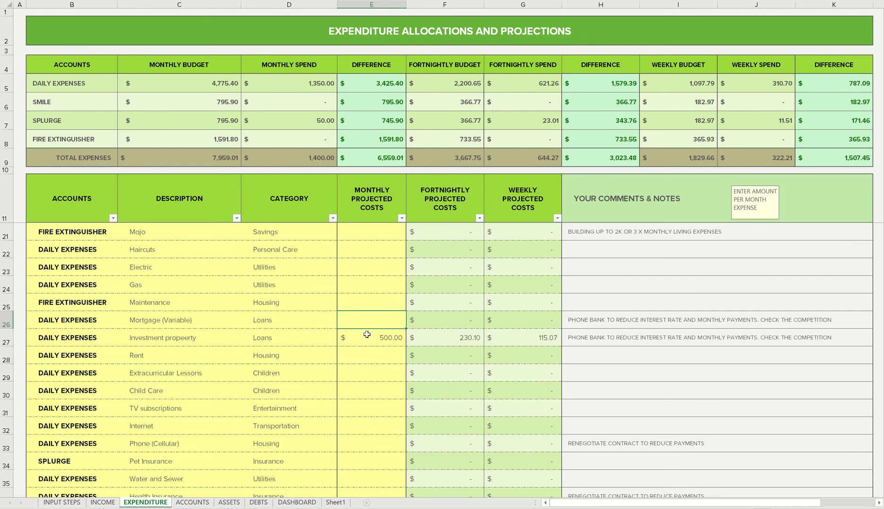
{"action": "type", "text": "750"}
{"action": "key", "text": "Return"}
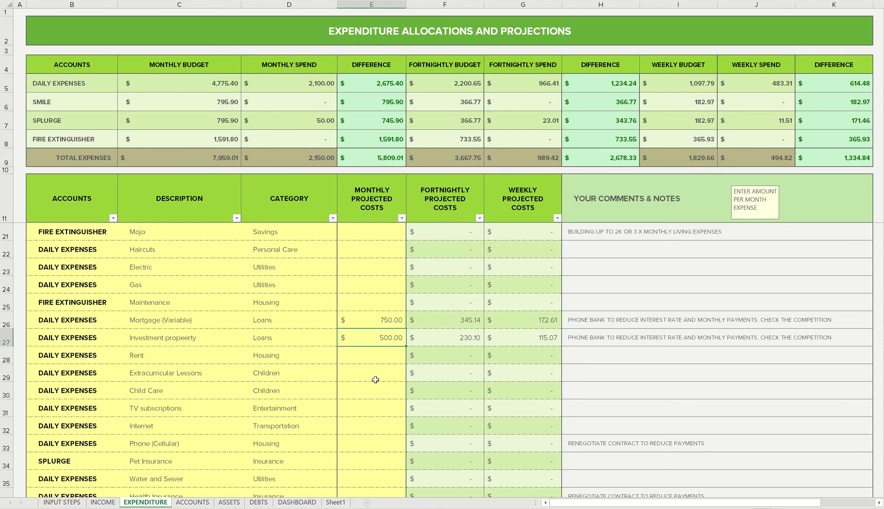
Enter monthly projected costs of 60 for Pet Insurance and 200 for Beer / Wine / Spirits.
{"action": "scroll", "coordinate": [375, 379], "scroll_direction": "down", "scroll_amount": 2}
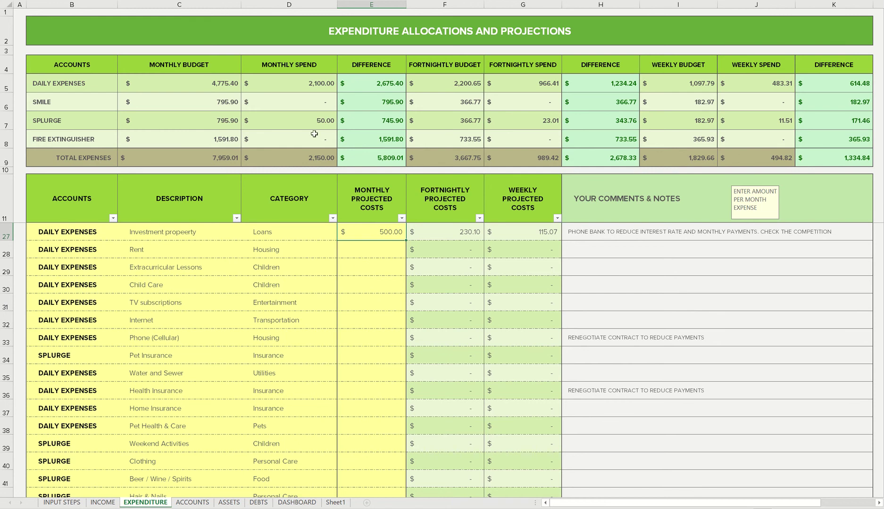
{"action": "left_click", "coordinate": [374, 357]}
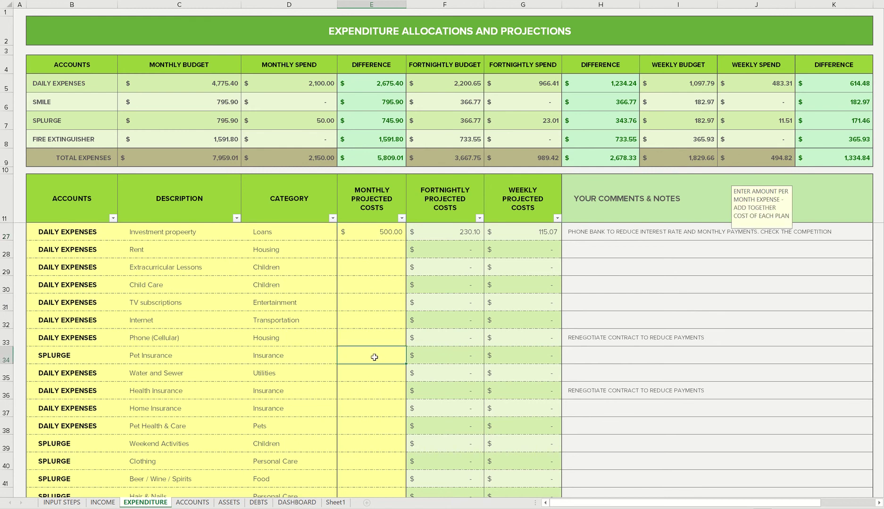
{"action": "type", "text": "60"}
{"action": "key", "text": "Return"}
{"action": "scroll", "coordinate": [370, 356], "scroll_direction": "down", "scroll_amount": 2}
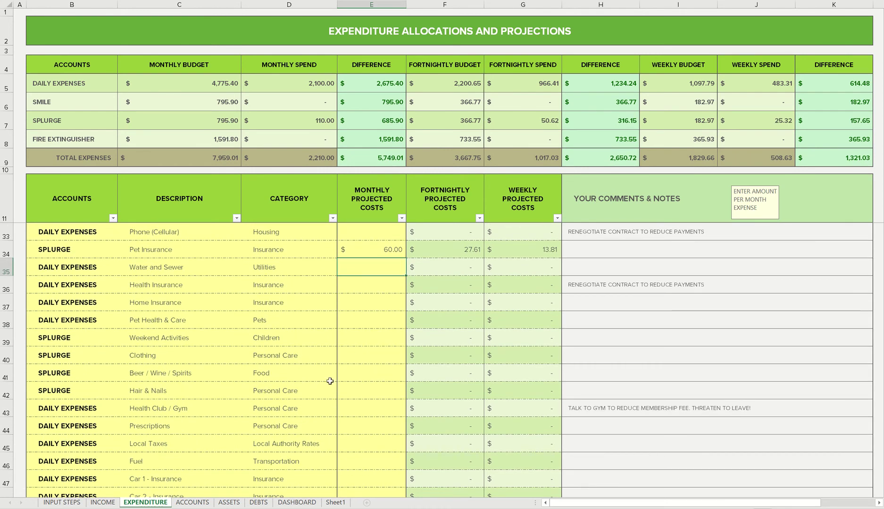
{"action": "left_click", "coordinate": [339, 374]}
{"action": "type", "text": "20"}
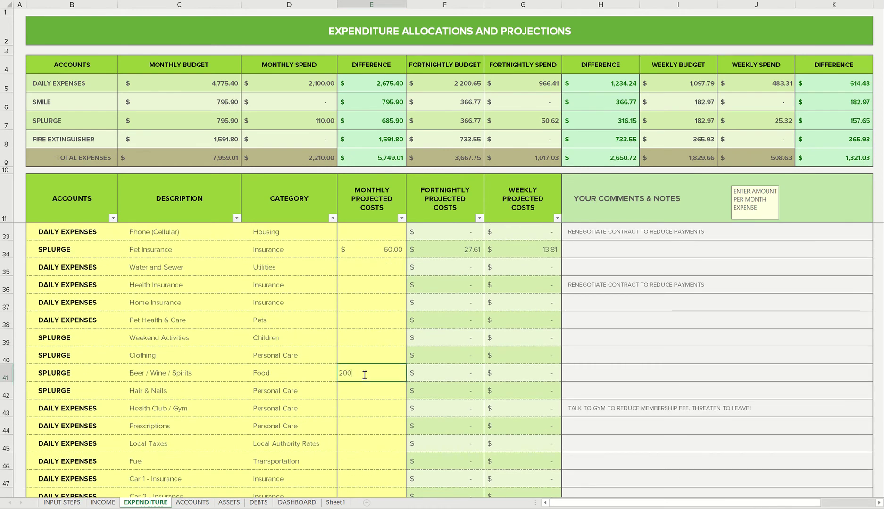
{"action": "type", "text": "0"}
{"action": "key", "text": "Return"}
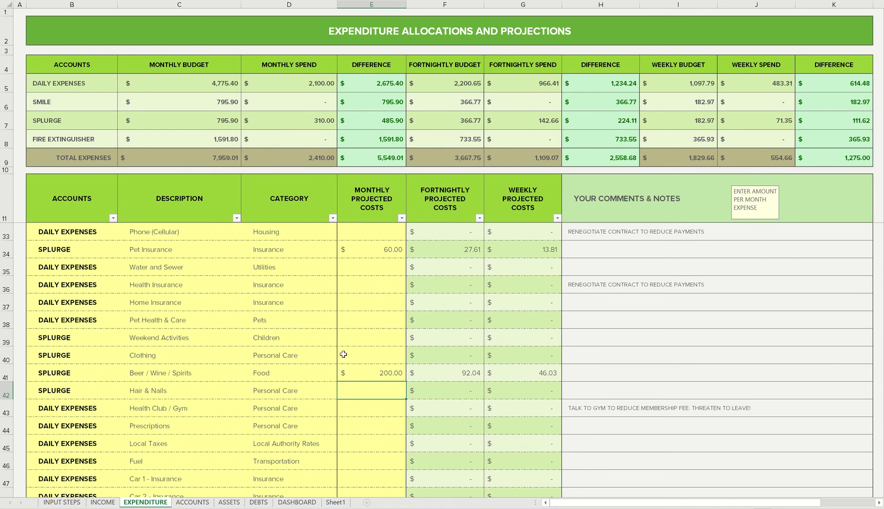
Enter a monthly projected cost of 600 for Car 1 - Finance.
{"action": "scroll", "coordinate": [345, 368], "scroll_direction": "down", "scroll_amount": 4}
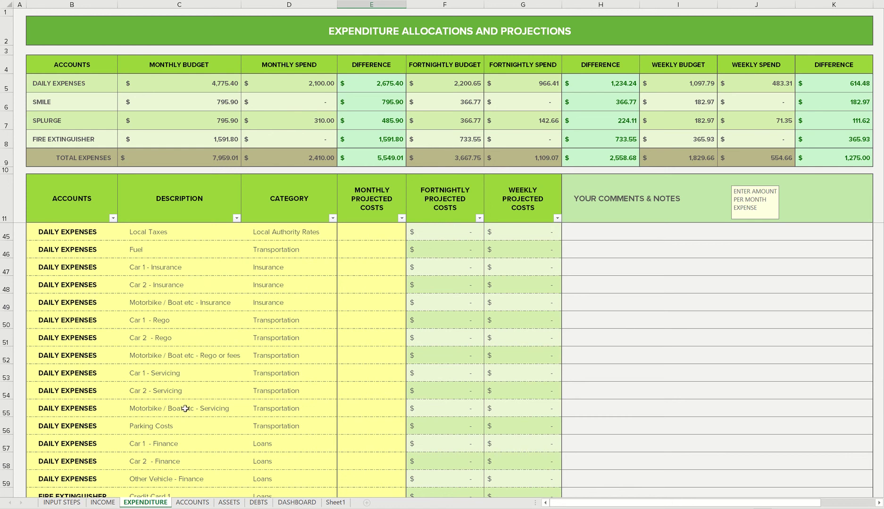
{"action": "left_click", "coordinate": [356, 444]}
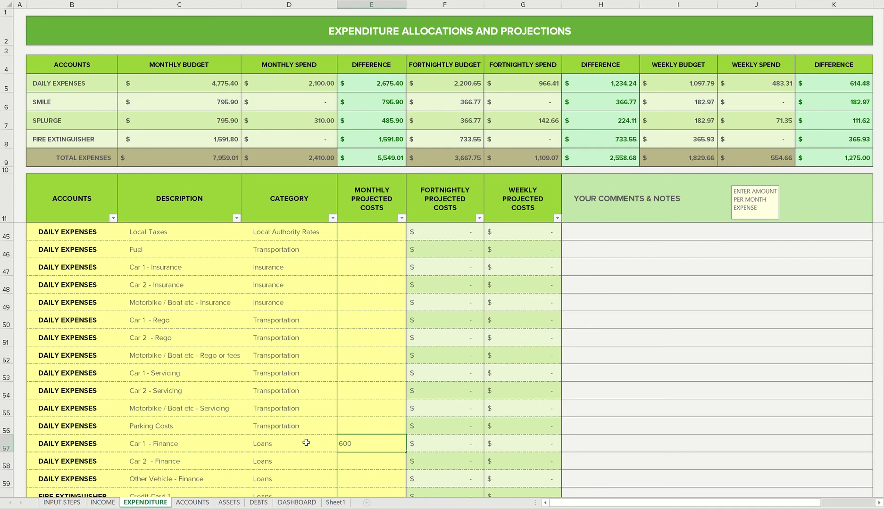
{"action": "key", "text": "Return"}
Enter a monthly projected cost of 200 for Other Vehicle - Finance.
{"action": "scroll", "coordinate": [309, 442], "scroll_direction": "down", "scroll_amount": 1}
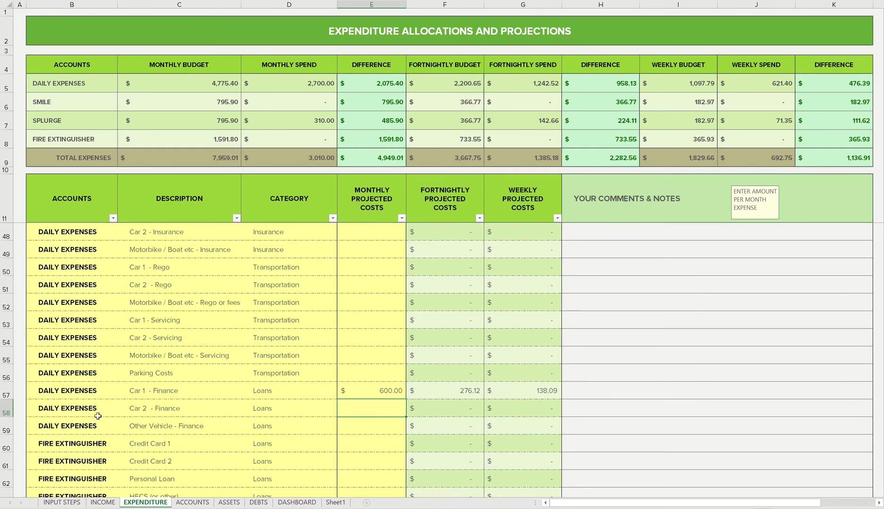
{"action": "left_click", "coordinate": [373, 424]}
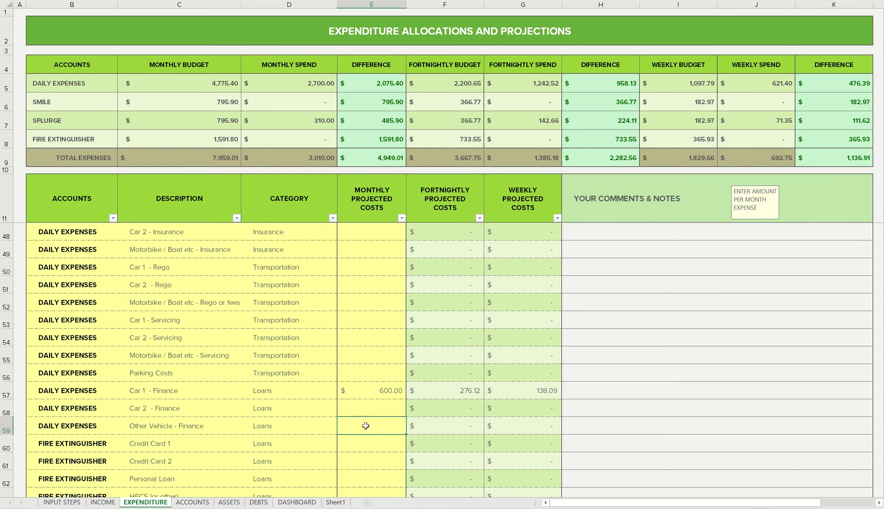
{"action": "left_click", "coordinate": [369, 391]}
{"action": "left_click", "coordinate": [367, 409]}
{"action": "left_click", "coordinate": [370, 426]}
{"action": "scroll", "coordinate": [370, 426], "scroll_direction": "down", "scroll_amount": 1}
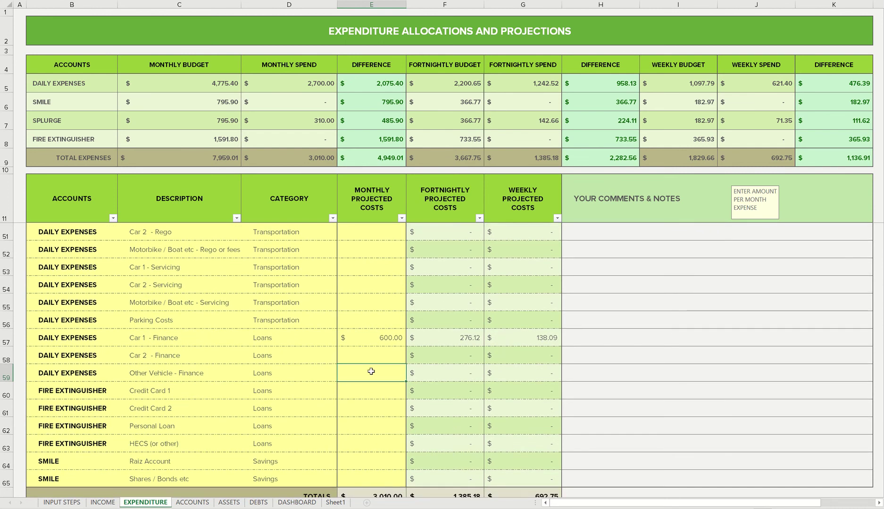
{"action": "type", "text": "200"}
{"action": "key", "text": "Return"}
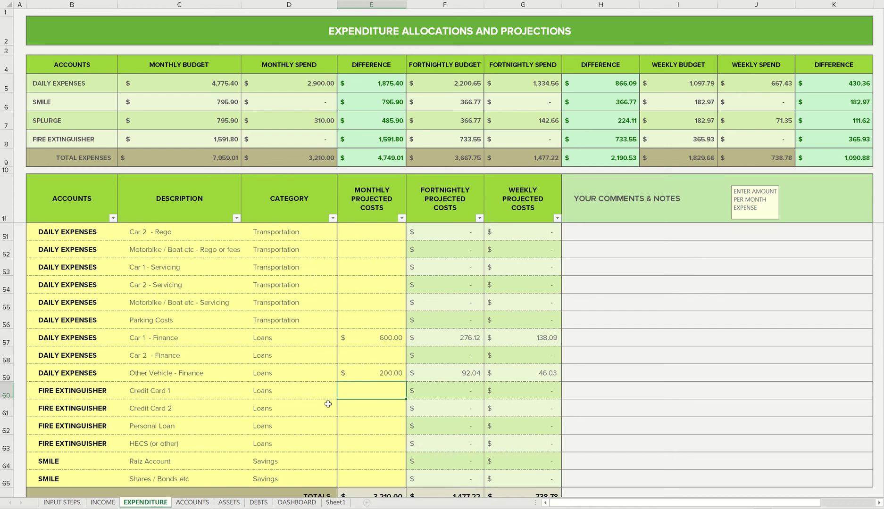
Enter monthly projected costs of 400 for Credit Card 1, 300 for Credit Card 2 and 250 for Personal Loan.
{"action": "type", "text": "400"}
{"action": "key", "text": "Return"}
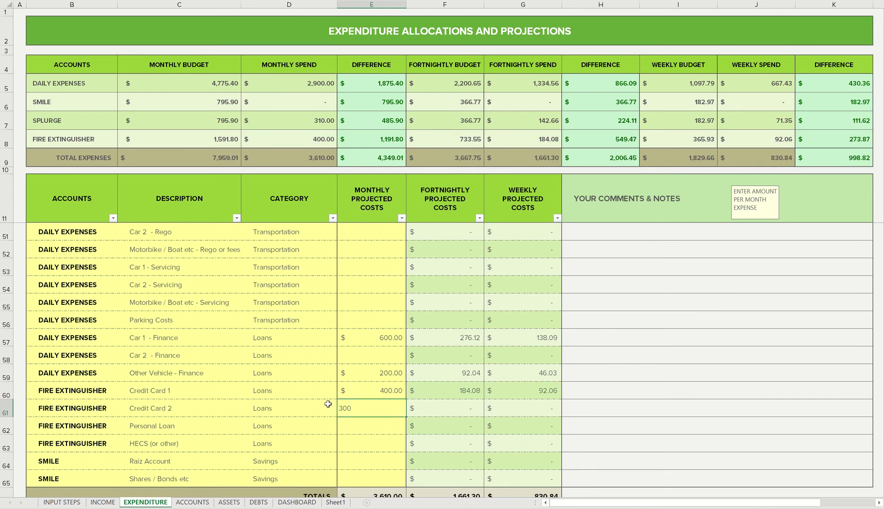
{"action": "key", "text": "Return"}
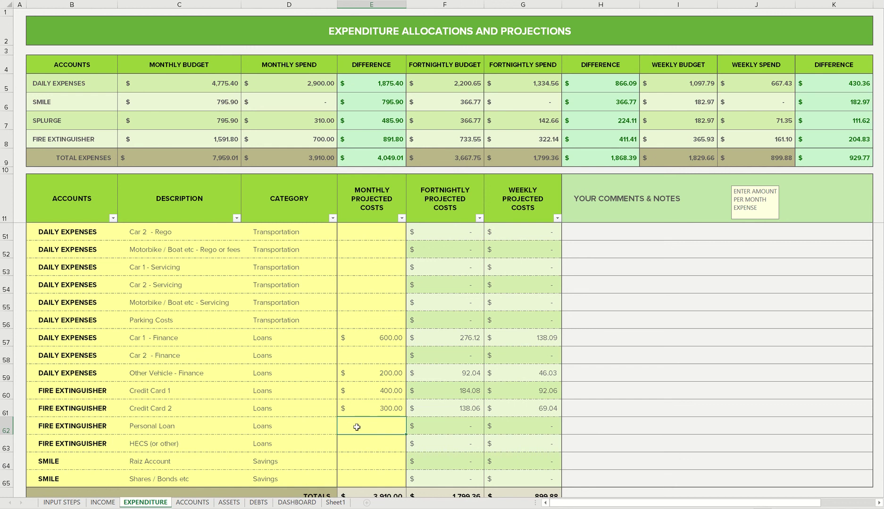
{"action": "type", "text": "250"}
{"action": "key", "text": "Return"}
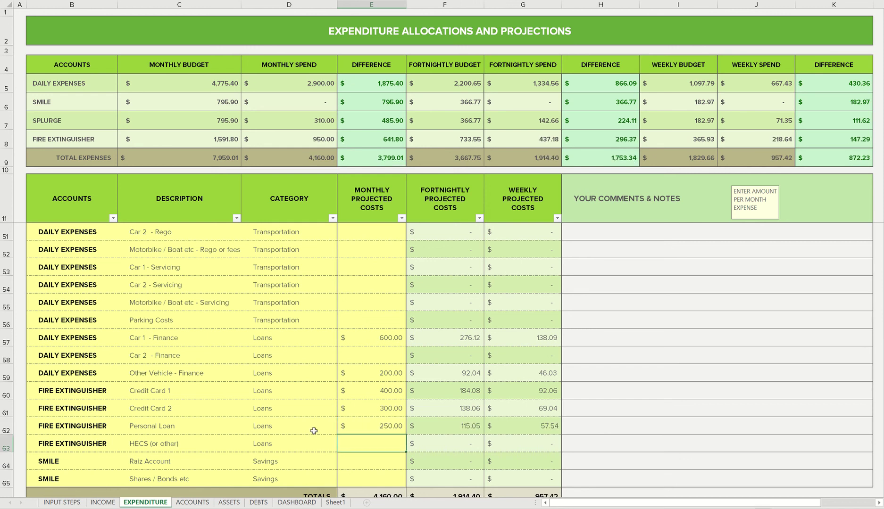
Replace the HECS (or other) description with "Personal Loan 2" and give it a monthly projected cost of 250.
{"action": "left_click", "coordinate": [160, 446]}
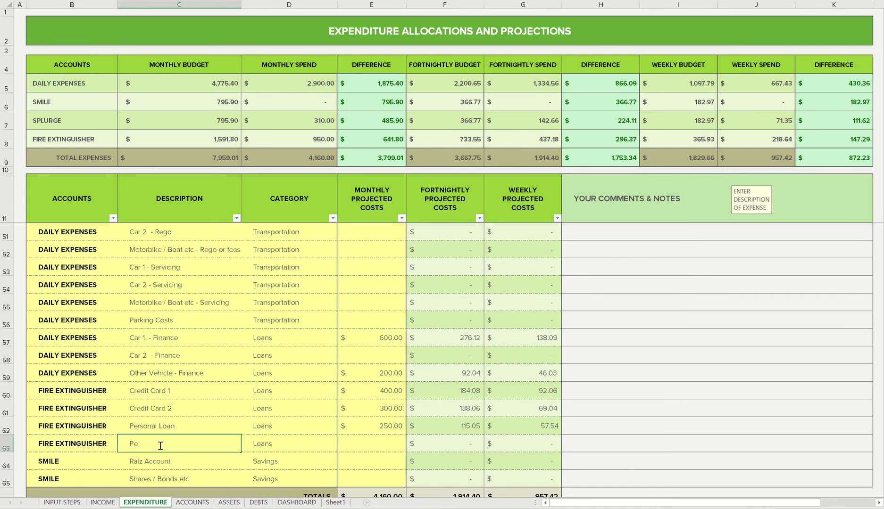
{"action": "type", "text": "rsonal Loan 2"}
{"action": "key", "text": "Tab"}
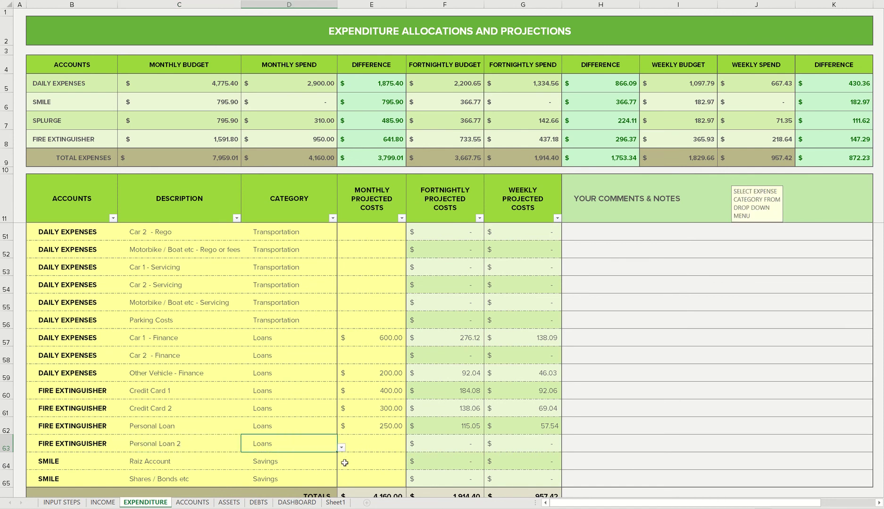
{"action": "left_click", "coordinate": [367, 444]}
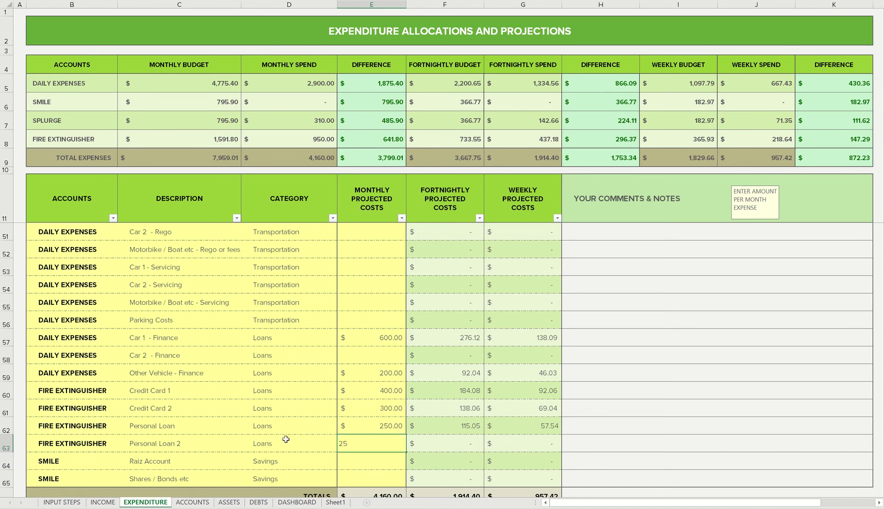
{"action": "type", "text": "250"}
{"action": "key", "text": "Return"}
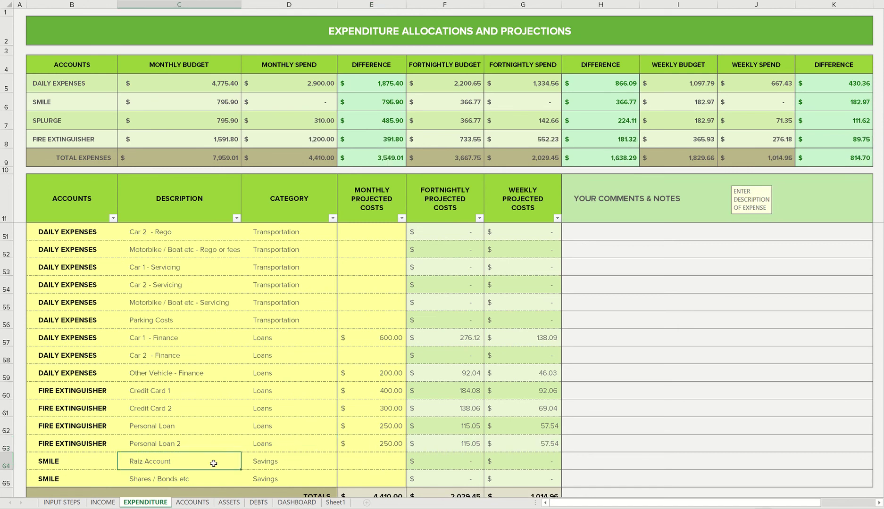
Enter a monthly projected cost of 100 each for Raiz Account and Shares / Bonds etc.
{"action": "left_click", "coordinate": [387, 463]}
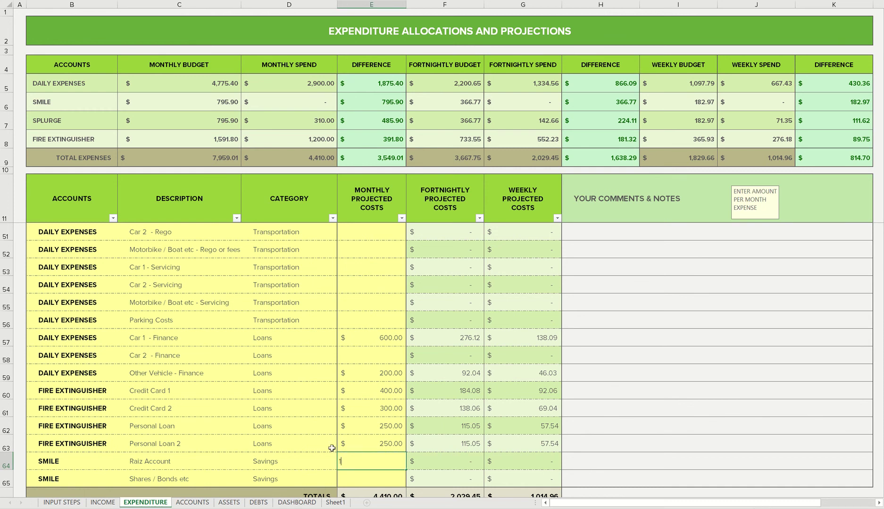
{"action": "type", "text": "100"}
{"action": "key", "text": "Return"}
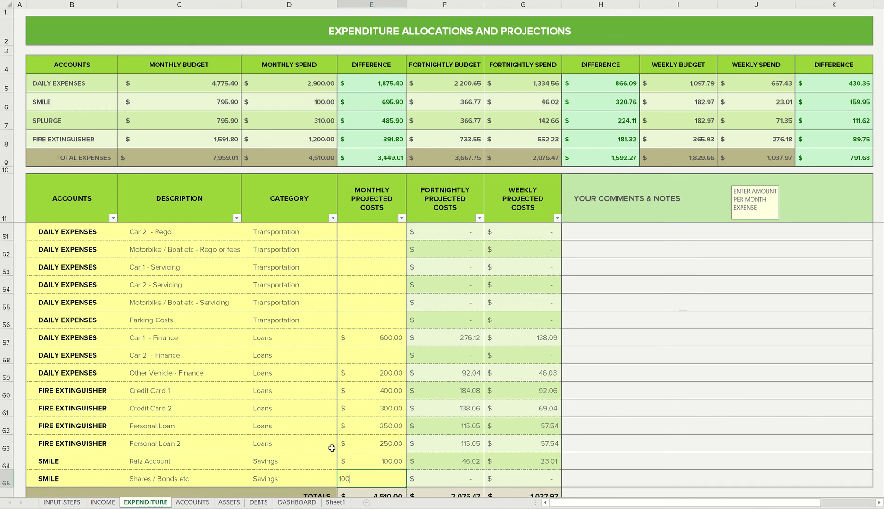
{"action": "key", "text": "Return"}
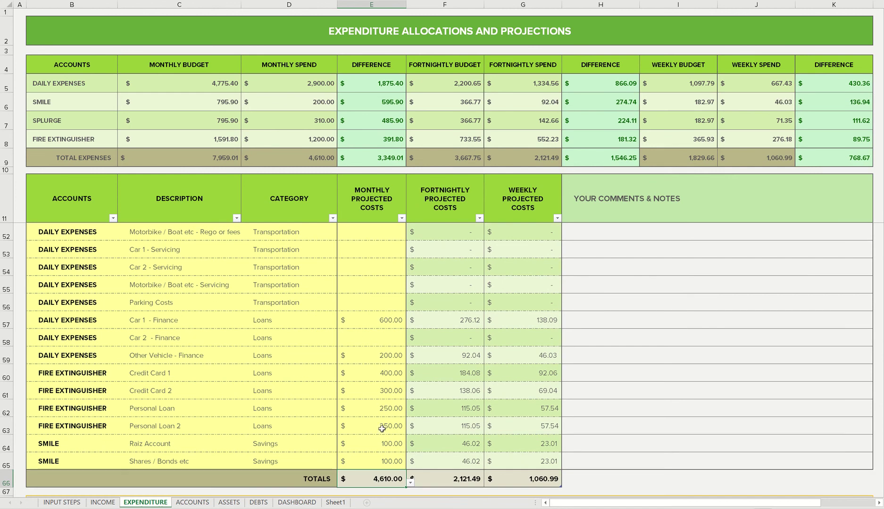
On the DEBTS sheet, rename the Variable Mortgage column heading as "Investment Property".
{"action": "left_click", "coordinate": [255, 503]}
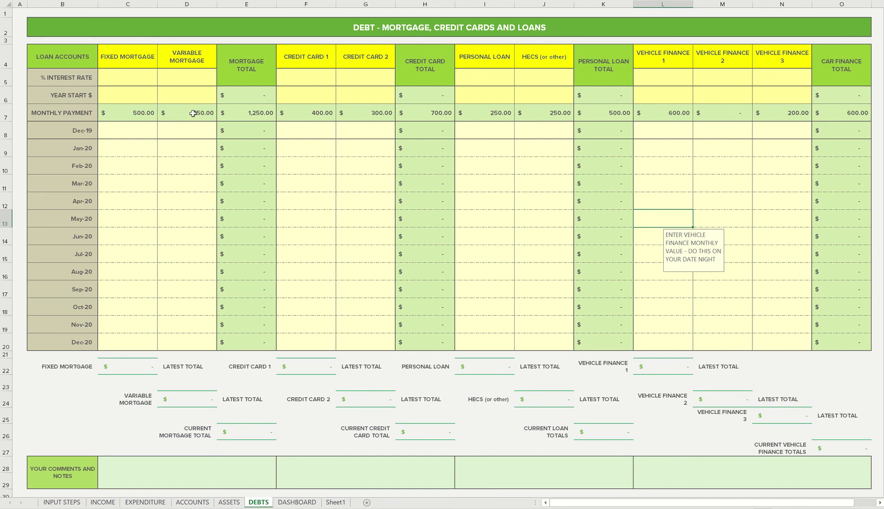
{"action": "left_click", "coordinate": [185, 58]}
{"action": "key", "text": "BackSpace"}
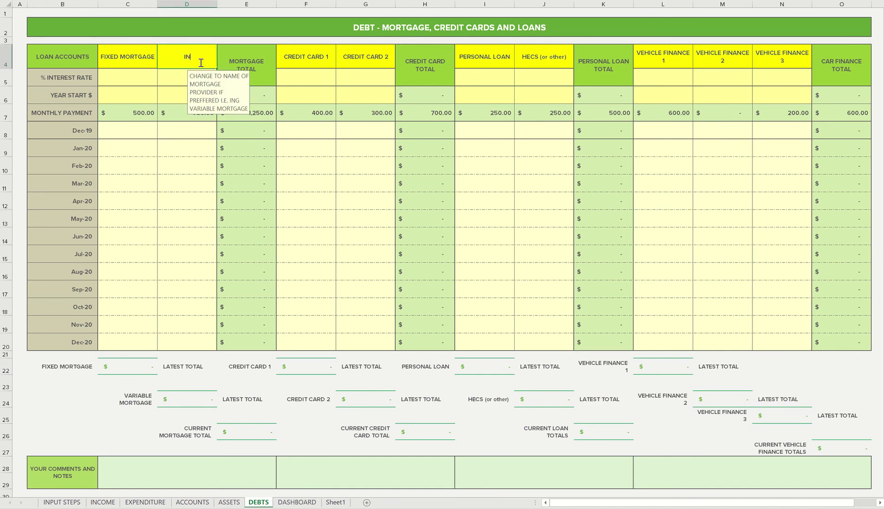
{"action": "type", "text": "INvestment Property"}
{"action": "left_click", "coordinate": [174, 162]}
{"action": "left_click", "coordinate": [186, 54]}
{"action": "left_click", "coordinate": [174, 112]}
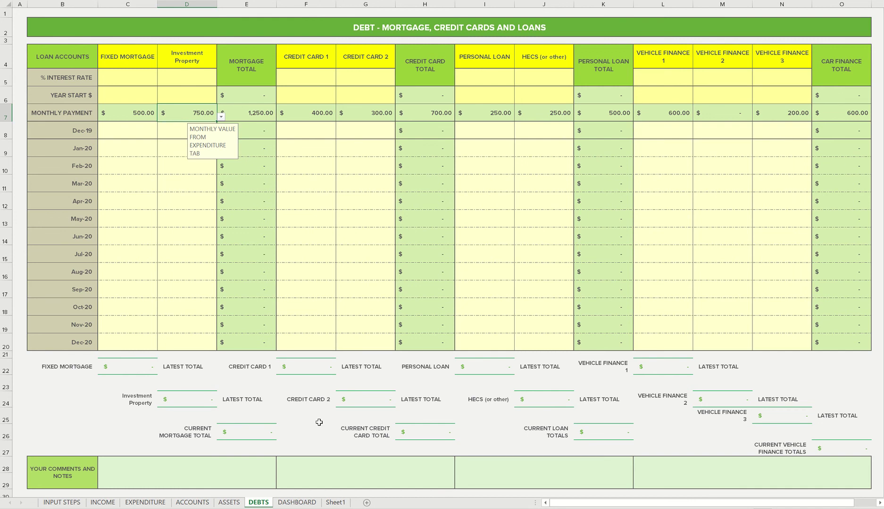
On the ASSETS sheet, rename the Shares investment heading as "RAIZ" and the Bonds heading as "SHARES".
{"action": "left_click", "coordinate": [229, 503]}
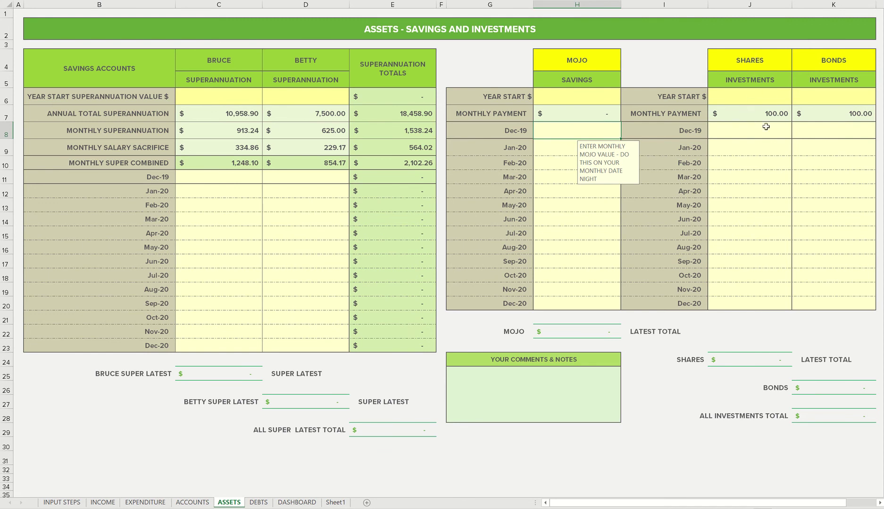
{"action": "left_click", "coordinate": [748, 61]}
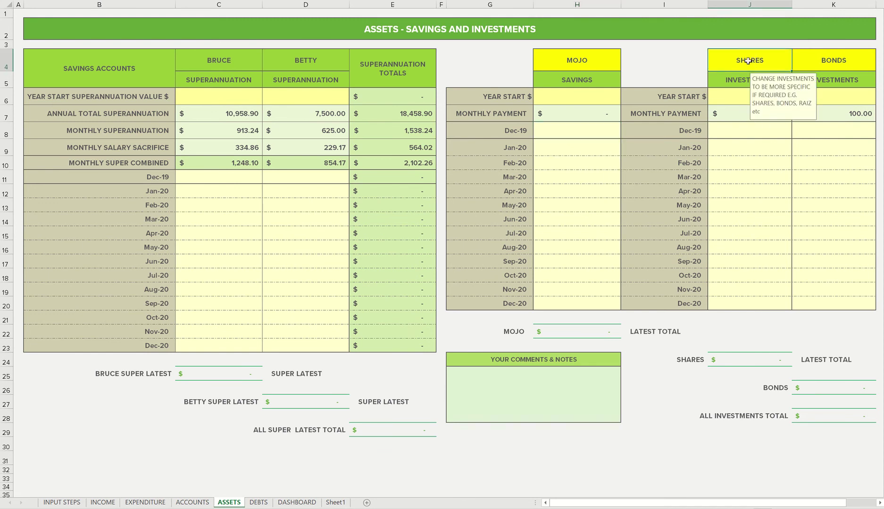
{"action": "type", "text": "RAUZ"}
{"action": "key", "text": "BackSpace"}
{"action": "key", "text": "BackSpace"}
{"action": "type", "text": "IZ"}
{"action": "left_click", "coordinate": [870, 65]}
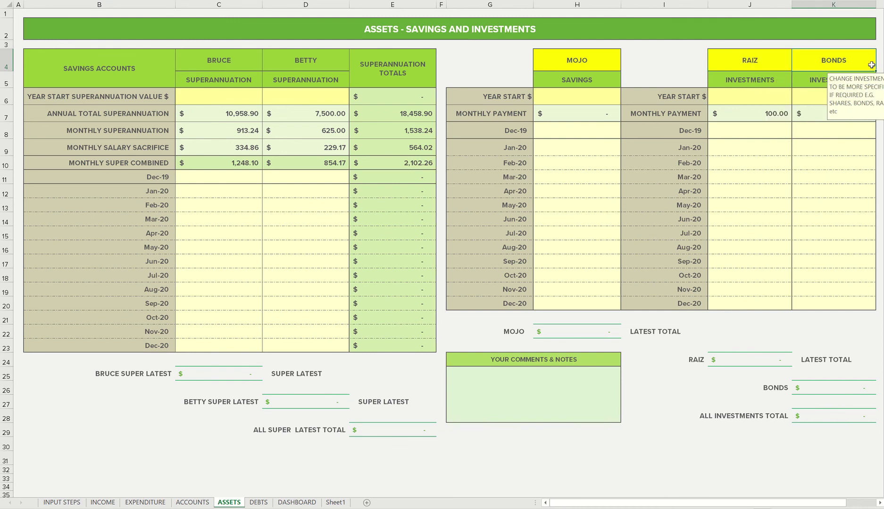
{"action": "type", "text": "SHARES"}
{"action": "key", "text": "Return"}
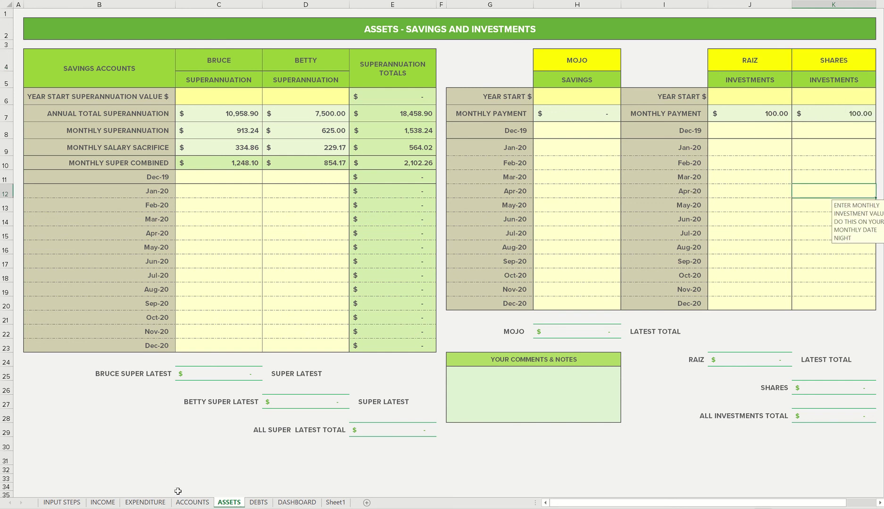
Review the monthly projected costs on the EXPENDITURE sheet against the budget differences for each account.
{"action": "left_click", "coordinate": [146, 503]}
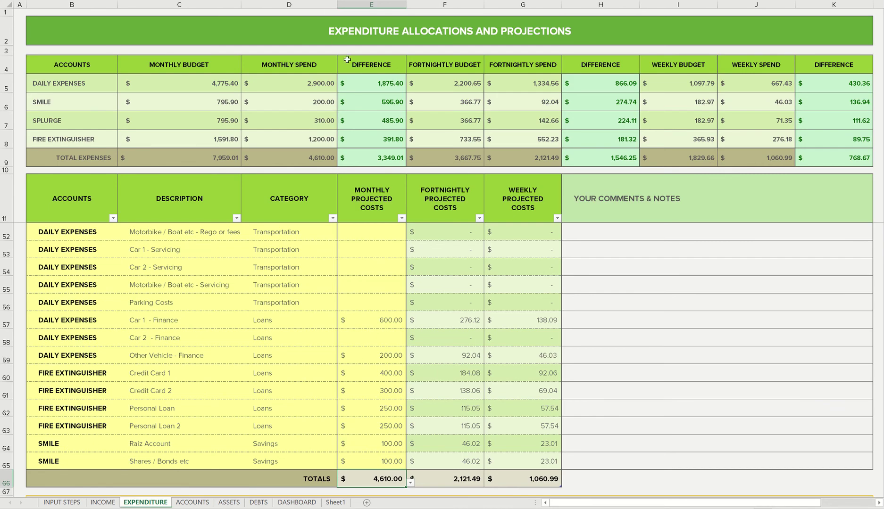
{"action": "scroll", "coordinate": [379, 460], "scroll_direction": "up", "scroll_amount": 13}
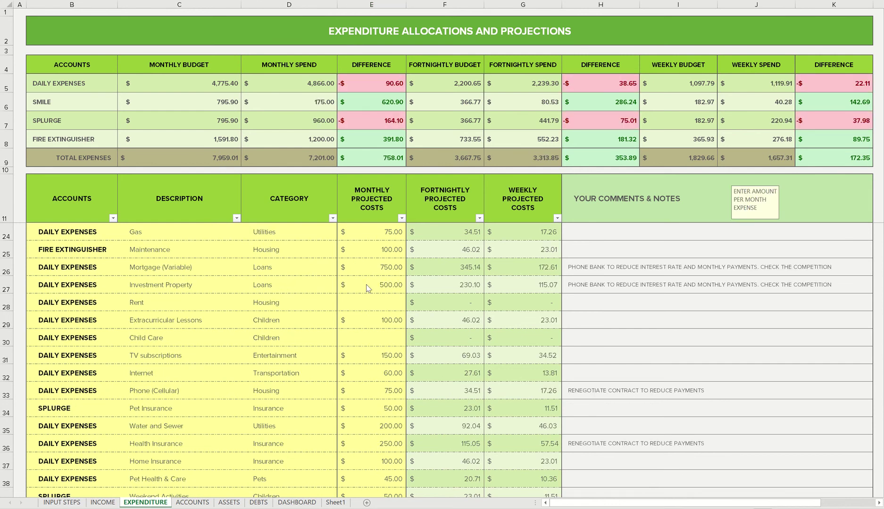
{"action": "scroll", "coordinate": [366, 284], "scroll_direction": "down", "scroll_amount": 7}
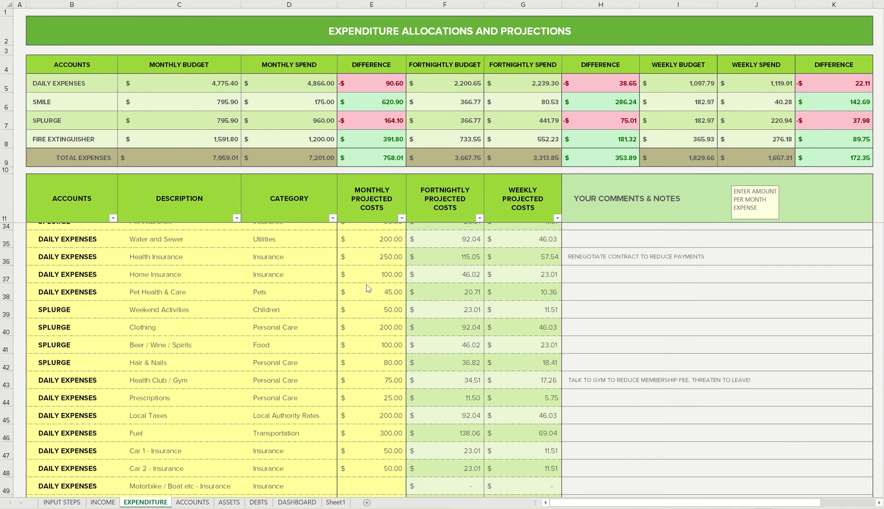
{"action": "scroll", "coordinate": [366, 285], "scroll_direction": "down", "scroll_amount": 3}
{"action": "scroll", "coordinate": [366, 284], "scroll_direction": "up", "scroll_amount": 9}
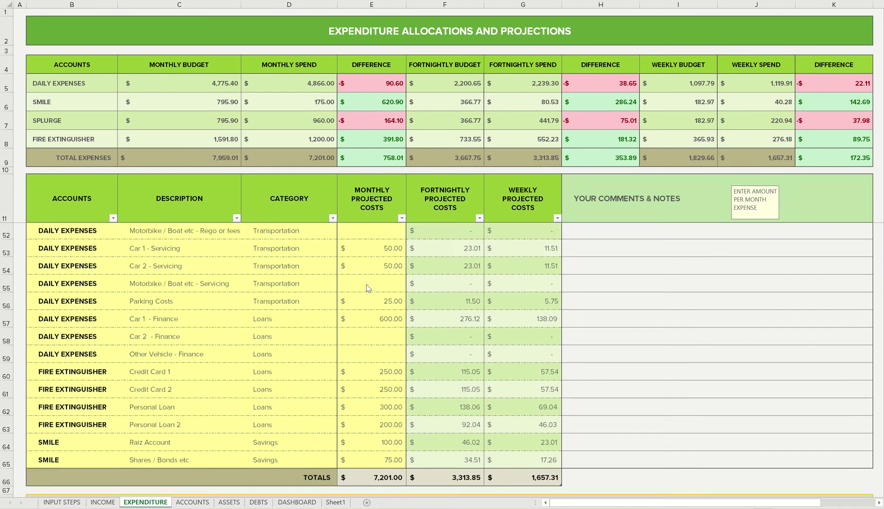
{"action": "scroll", "coordinate": [366, 284], "scroll_direction": "up", "scroll_amount": 5}
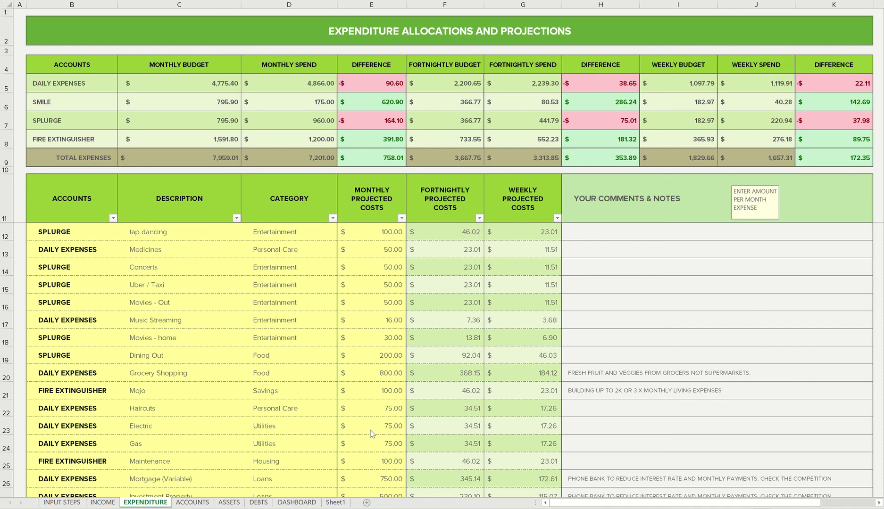
{"action": "left_click", "coordinate": [371, 375]}
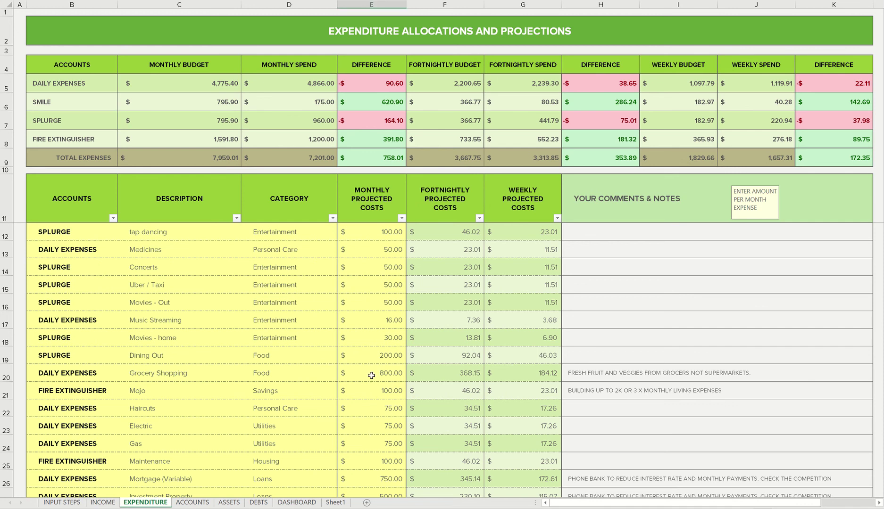
{"action": "left_click", "coordinate": [371, 356]}
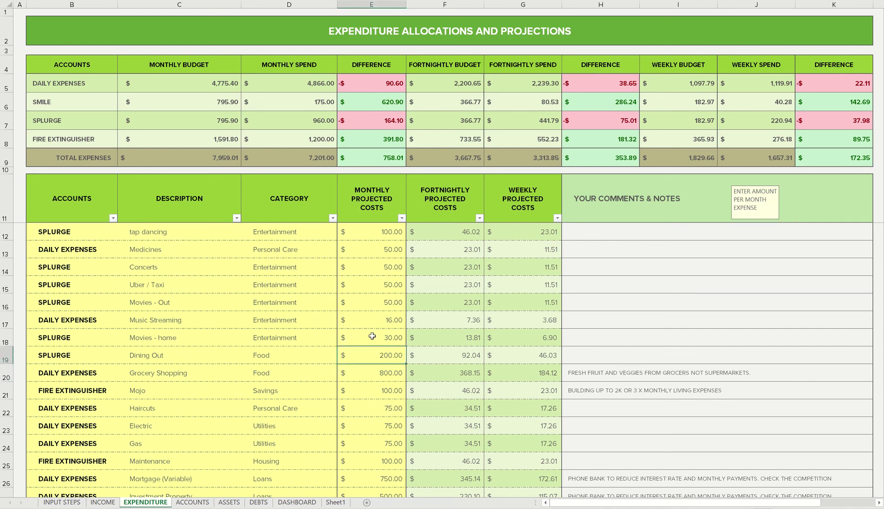
{"action": "left_click", "coordinate": [375, 250]}
Clear the monthly projected cost of Extracurricular Lessons.
{"action": "scroll", "coordinate": [374, 421], "scroll_direction": "down", "scroll_amount": 2}
{"action": "scroll", "coordinate": [374, 421], "scroll_direction": "down", "scroll_amount": 1}
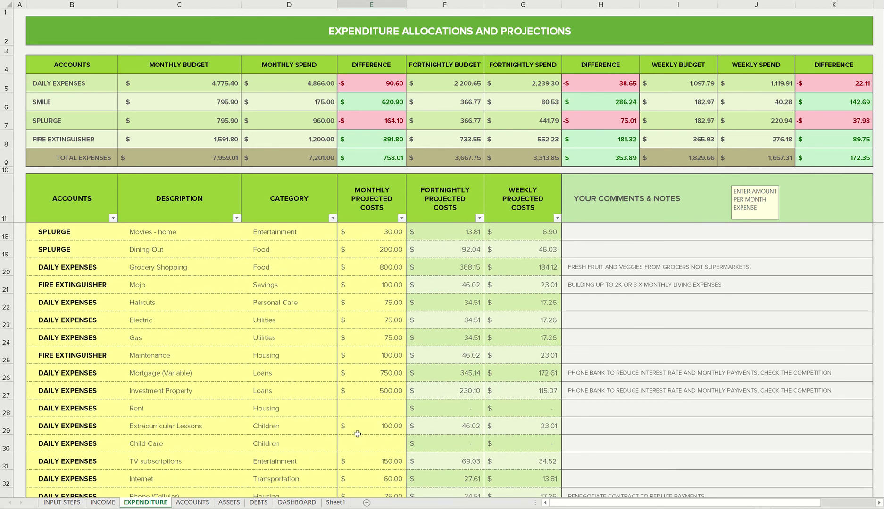
{"action": "left_click", "coordinate": [358, 429]}
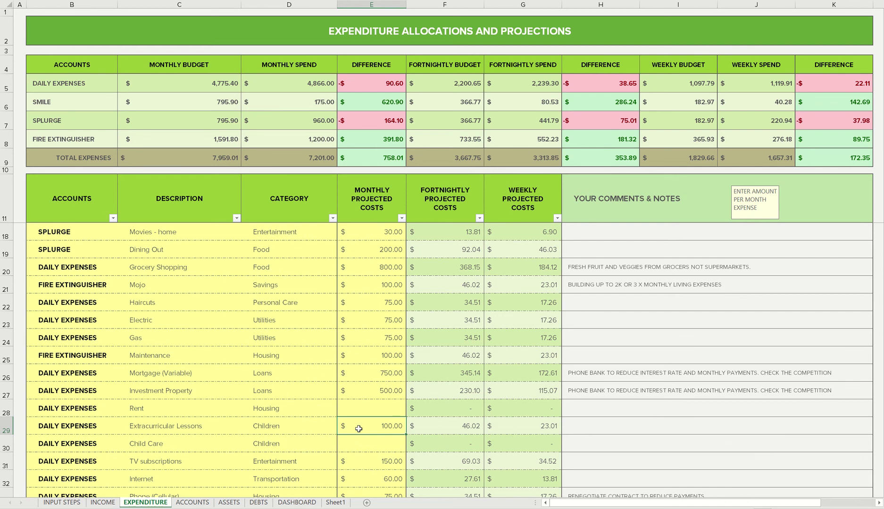
{"action": "key", "text": "Delete"}
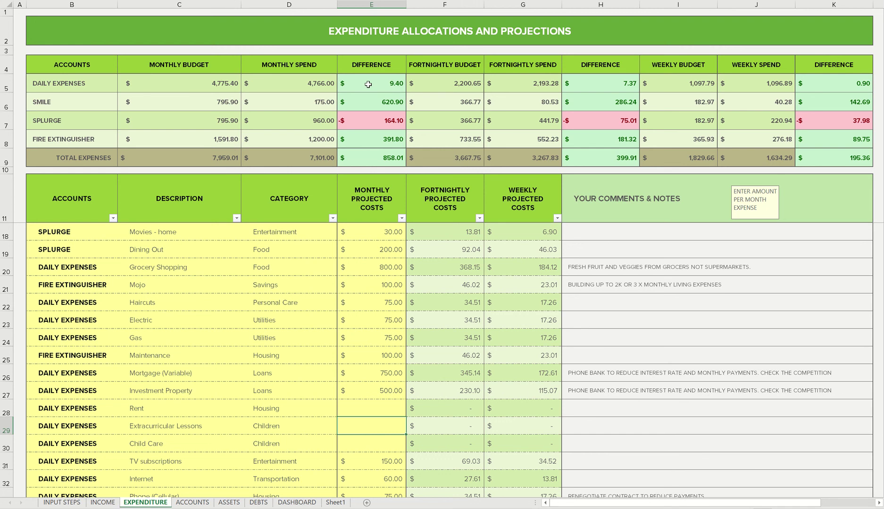
Try clearing the Dining Out monthly cost to bring Splurge within budget, and restore the cost to 200.
{"action": "left_click", "coordinate": [366, 122]}
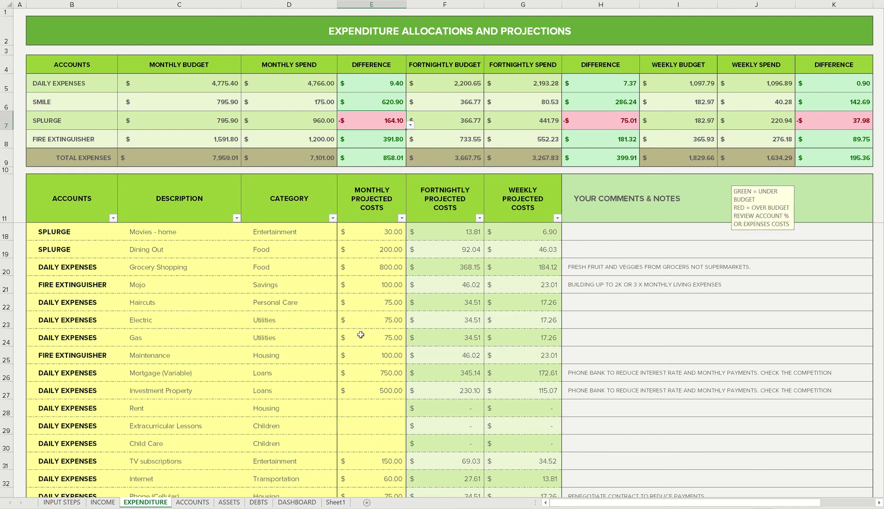
{"action": "left_click", "coordinate": [375, 255]}
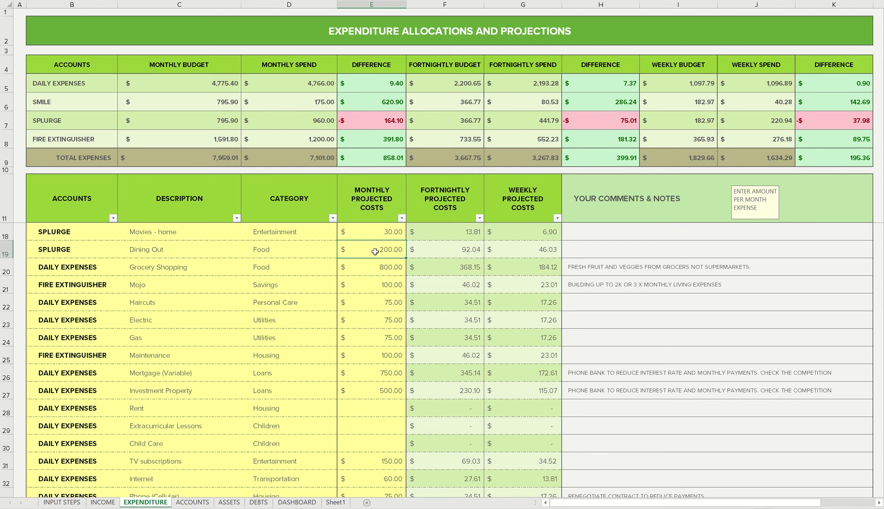
{"action": "key", "text": "Delete"}
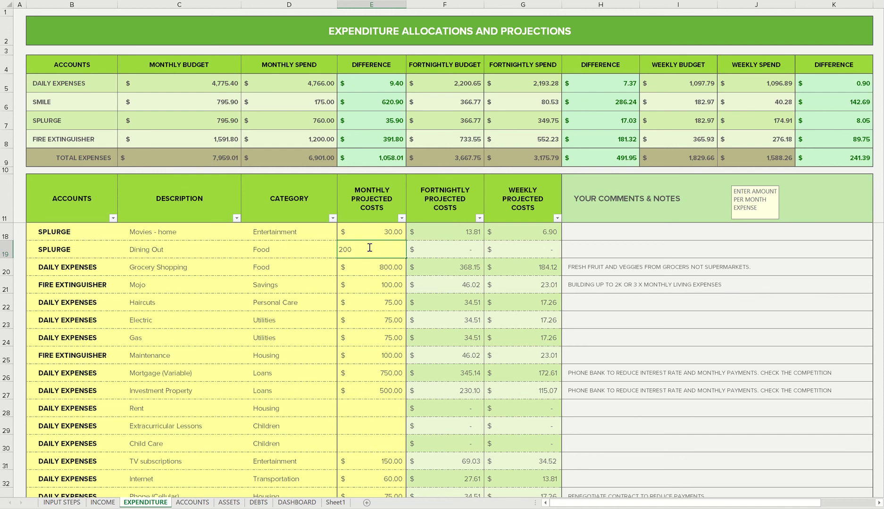
{"action": "type", "text": "200"}
{"action": "key", "text": "Return"}
Set the monthly projected cost of Extracurricular Lessons to 100.
{"action": "left_click", "coordinate": [369, 428]}
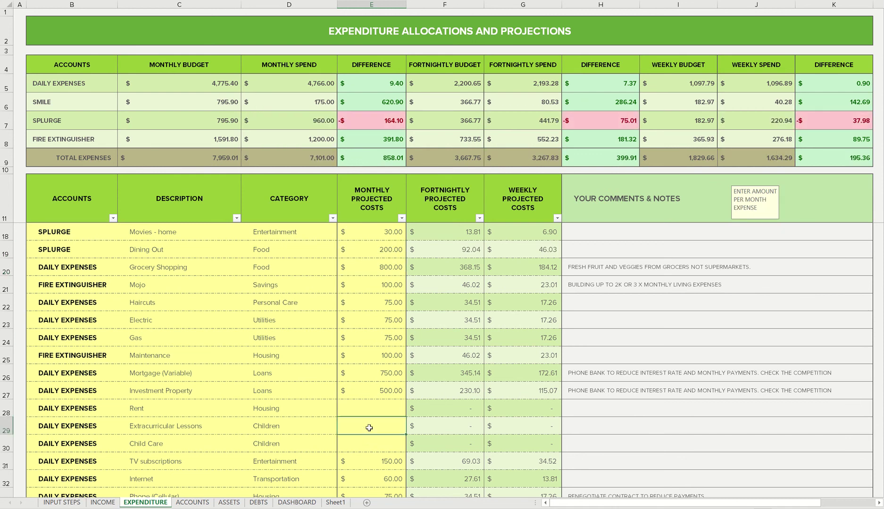
{"action": "type", "text": "100"}
{"action": "key", "text": "Return"}
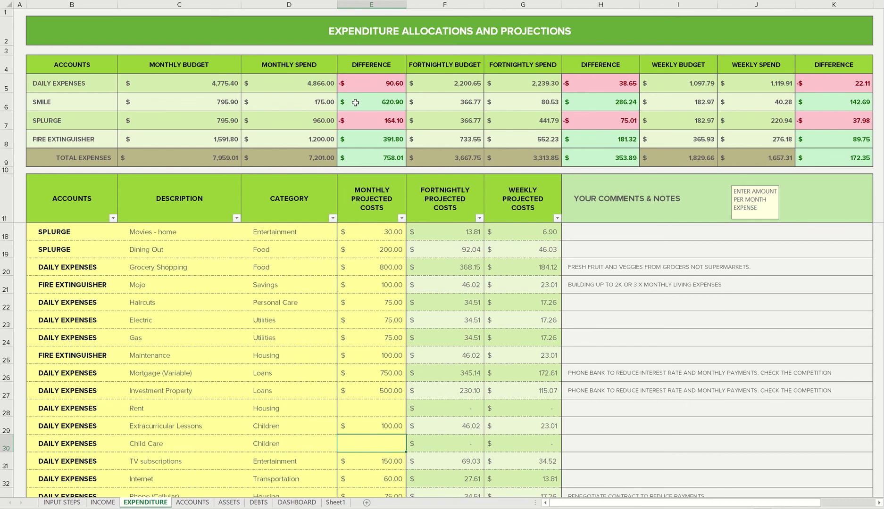
On the INCOME sheet, set the allocated percentage to 62% for Daily Expenses and 13% for Splurge.
{"action": "left_click", "coordinate": [103, 503]}
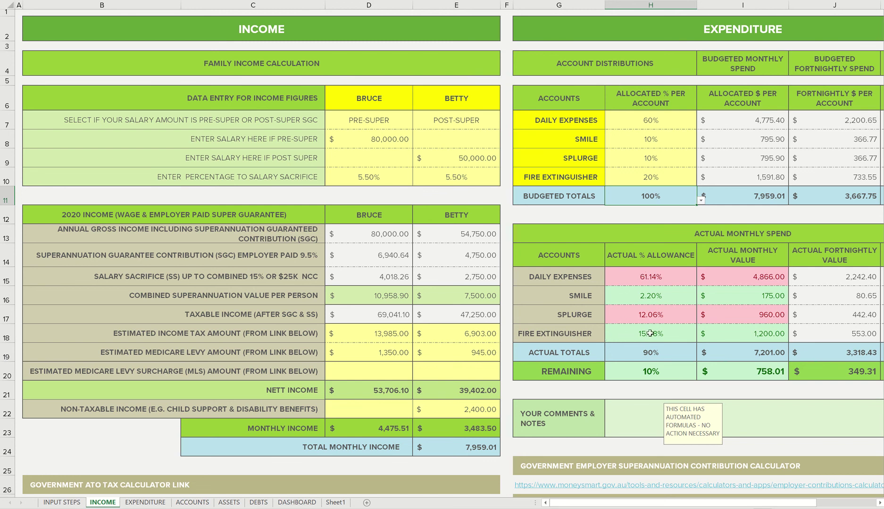
{"action": "left_click", "coordinate": [638, 123]}
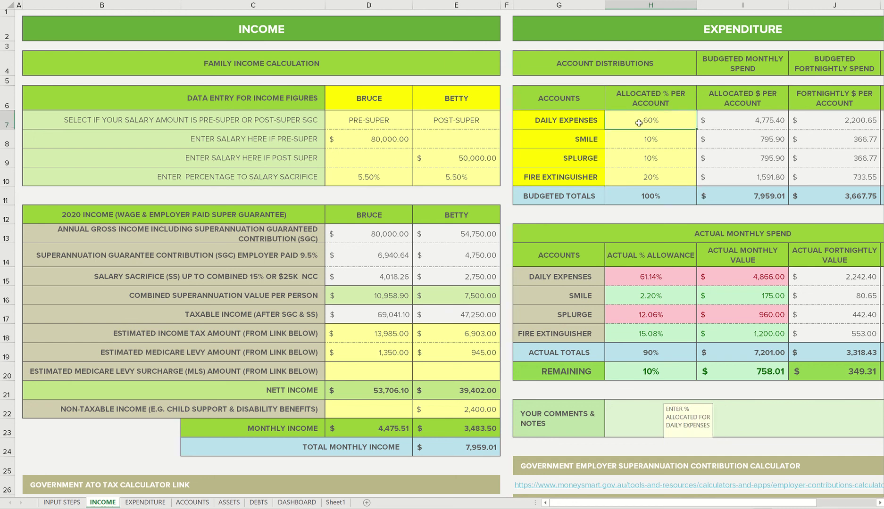
{"action": "type", "text": "62"}
{"action": "key", "text": "Return"}
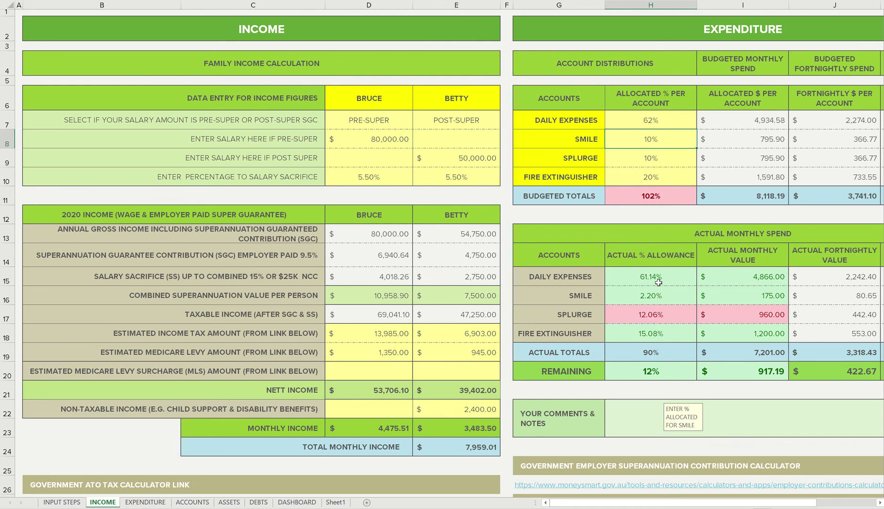
{"action": "left_click", "coordinate": [644, 160]}
{"action": "type", "text": "13"}
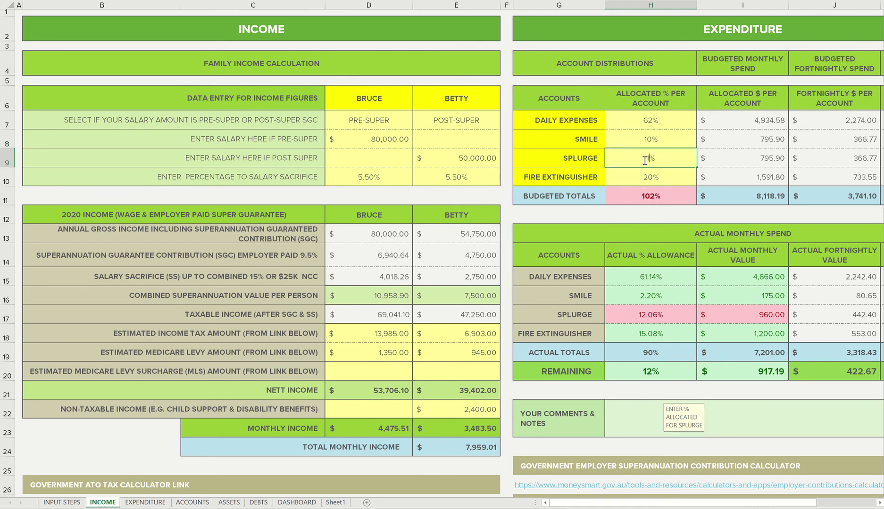
{"action": "key", "text": "Return"}
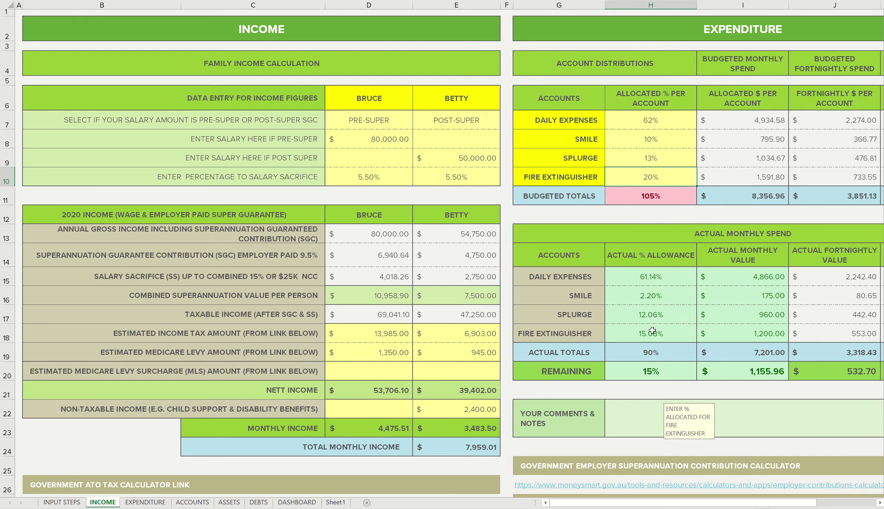
{"action": "left_click", "coordinate": [649, 196]}
{"action": "type", "text": "100"}
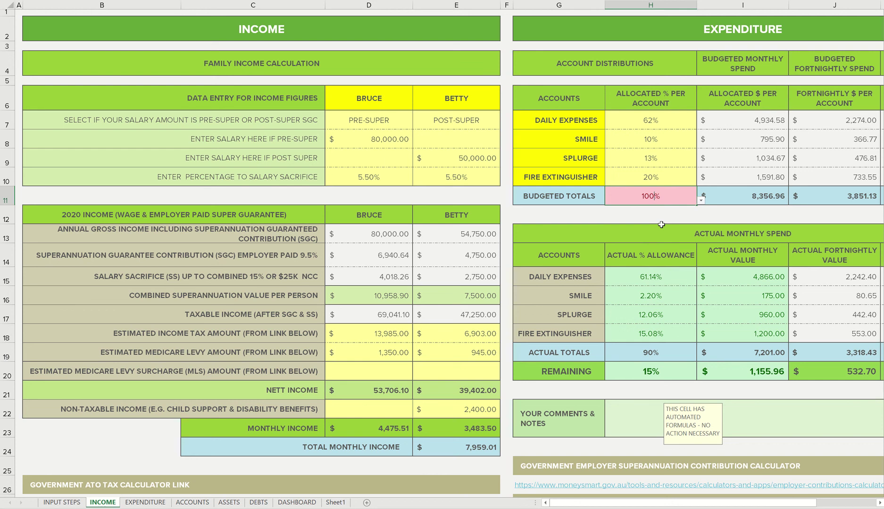
{"action": "key", "text": "ctrl+Return"}
{"action": "key", "text": "Return"}
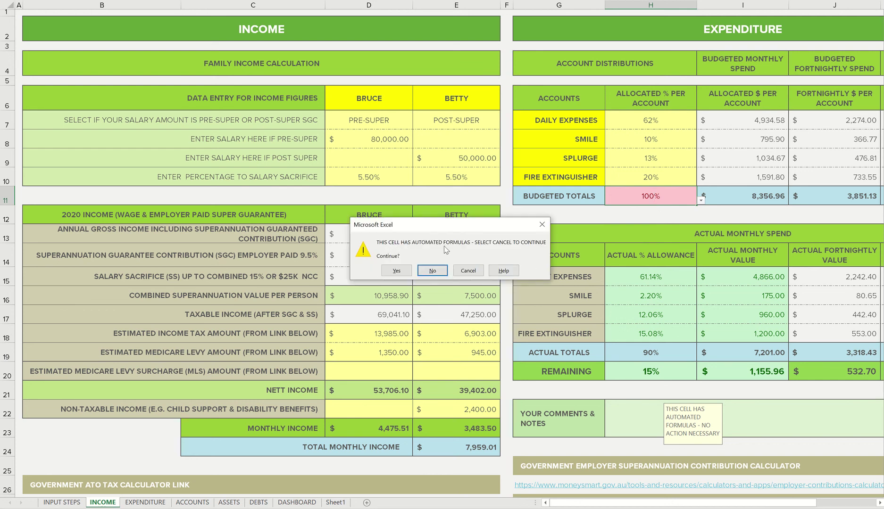
{"action": "left_click", "coordinate": [468, 271]}
Try an allocated percentage of 15% for the Fire Extinguisher account.
{"action": "left_click", "coordinate": [664, 180]}
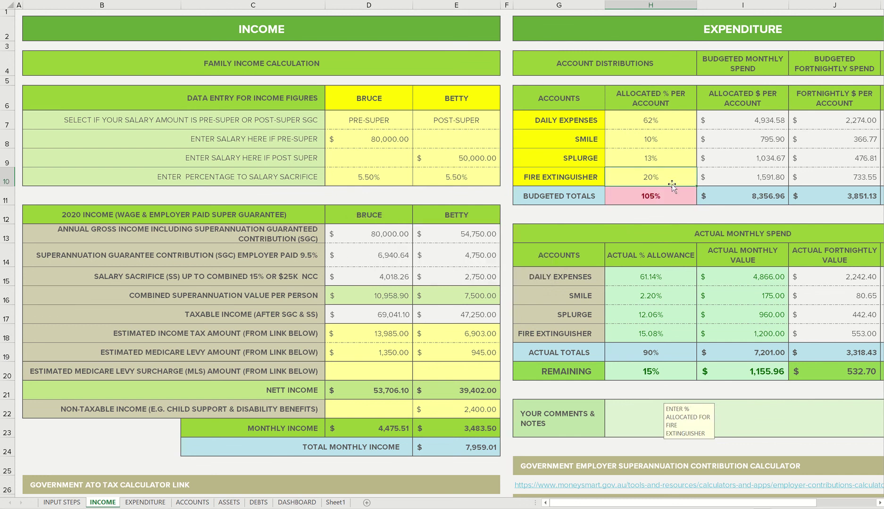
{"action": "type", "text": "15"}
{"action": "key", "text": "Return"}
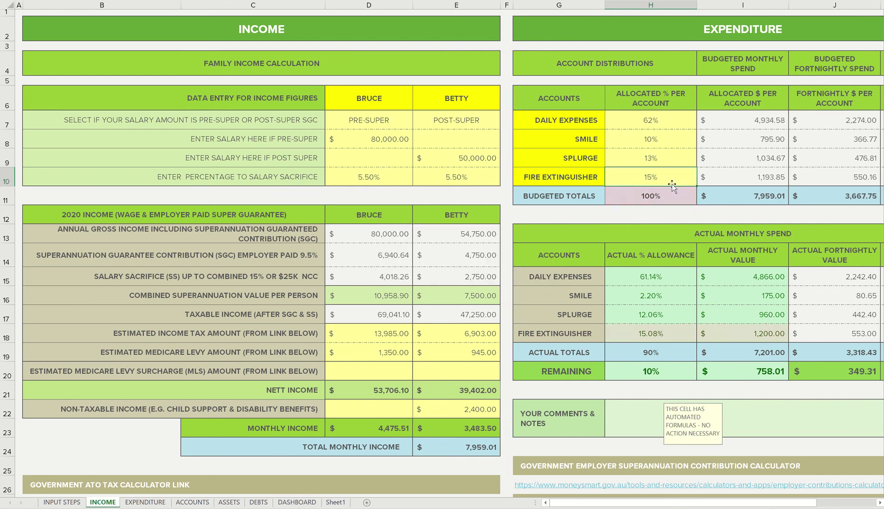
{"action": "left_click", "coordinate": [645, 176]}
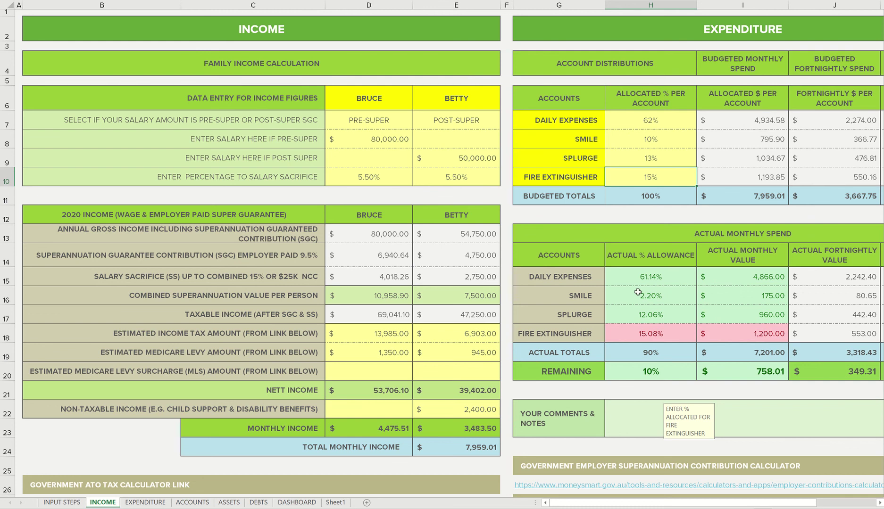
Set the allocated percentage to 9% for Smile and 16% for Fire Extinguisher, and return to the EXPENDITURE sheet.
{"action": "left_click", "coordinate": [633, 142]}
{"action": "type", "text": "9"}
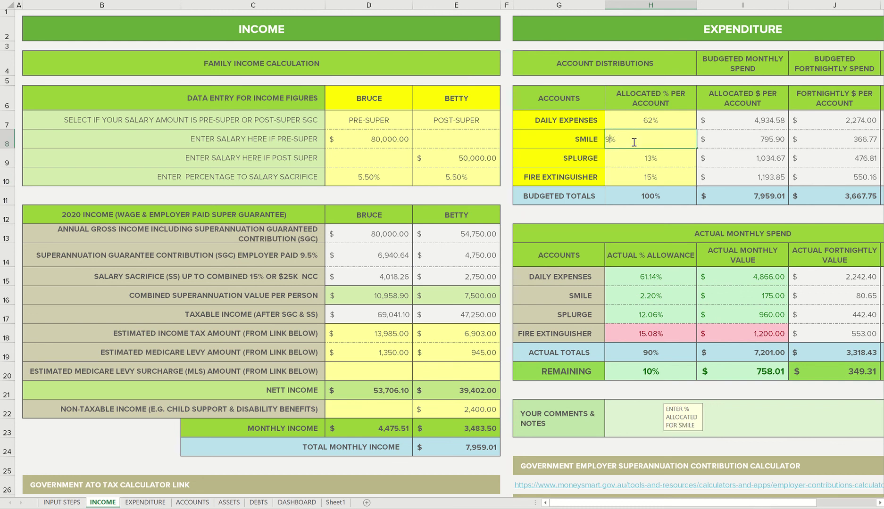
{"action": "key", "text": "Return"}
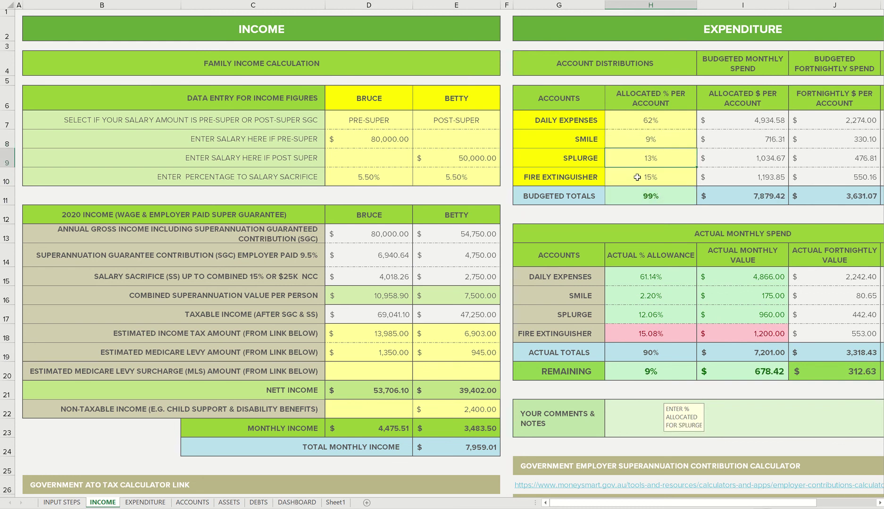
{"action": "left_click", "coordinate": [637, 179]}
{"action": "type", "text": "16"}
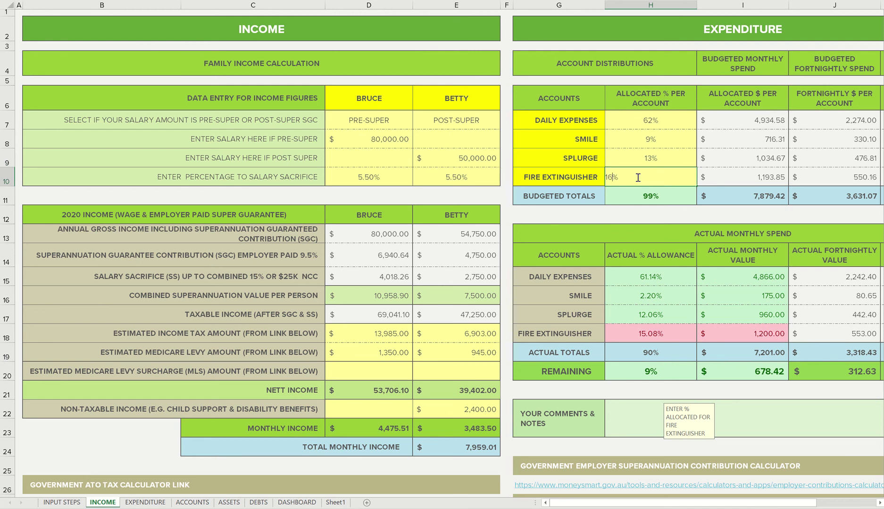
{"action": "key", "text": "Return"}
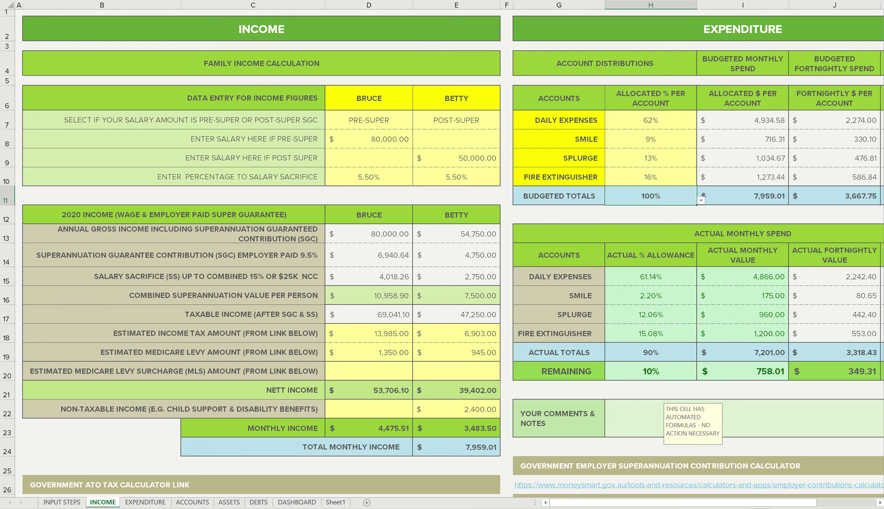
{"action": "left_click", "coordinate": [145, 502]}
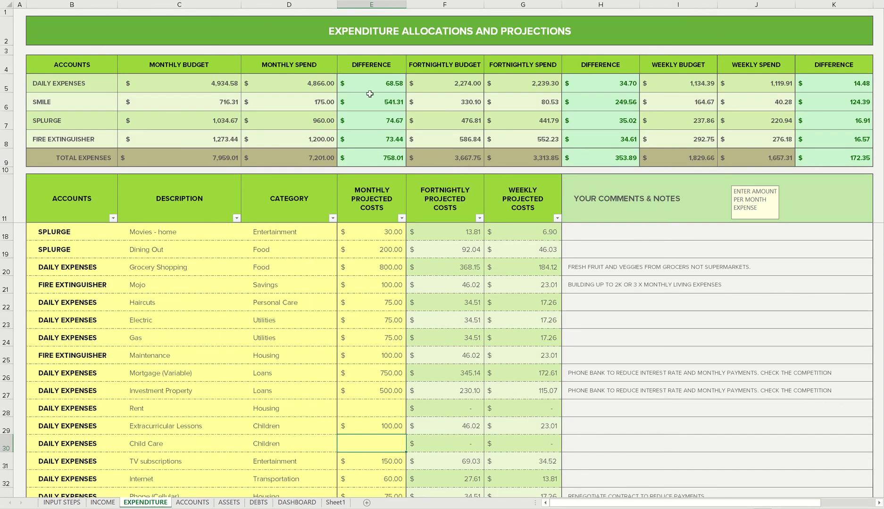